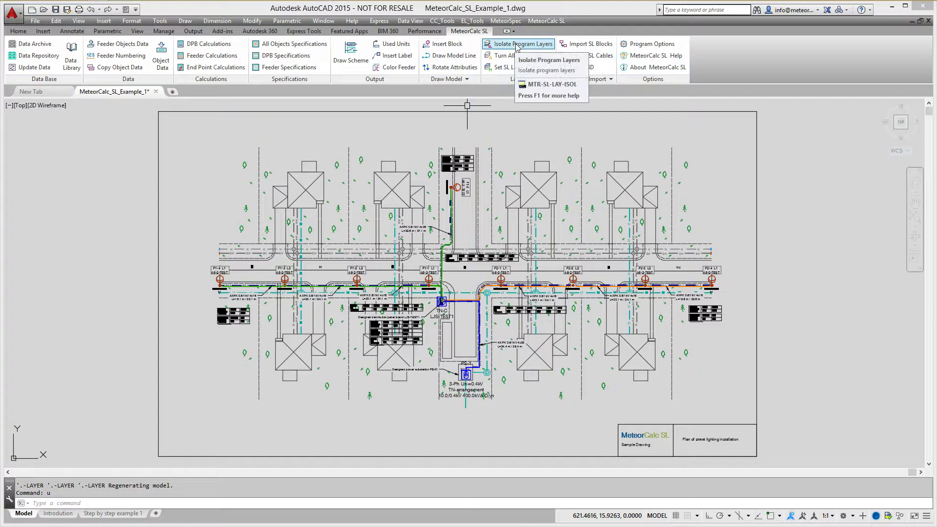
Isolate the MeteorCalc SL program layers, leaving mtr-calc-sl-model as the current layer.
{"action": "left_click", "coordinate": [517, 47]}
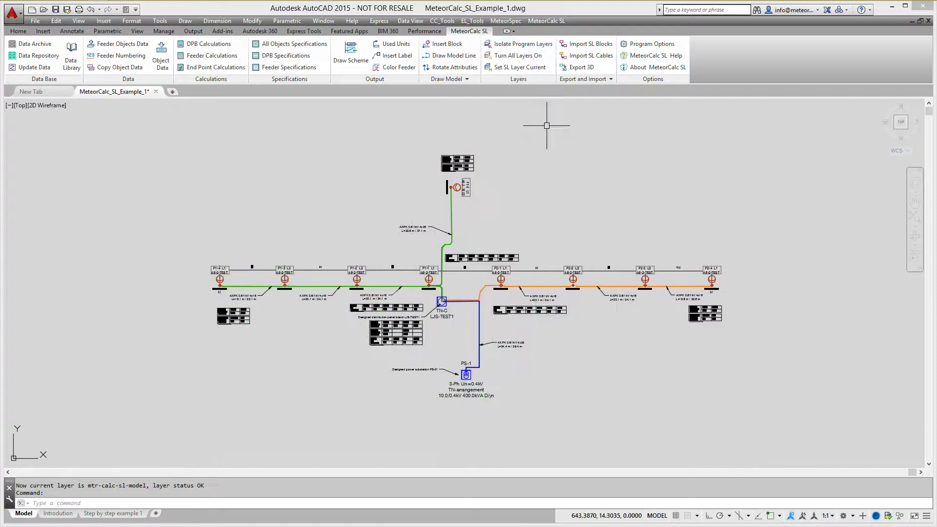
{"action": "scroll", "coordinate": [500, 353], "scroll_direction": "up", "scroll_amount": 4}
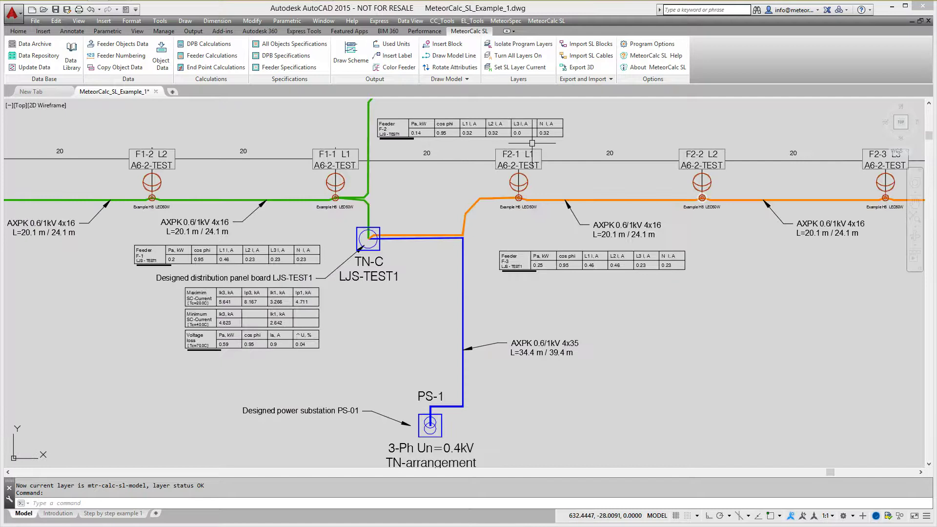
{"action": "left_click", "coordinate": [521, 148]}
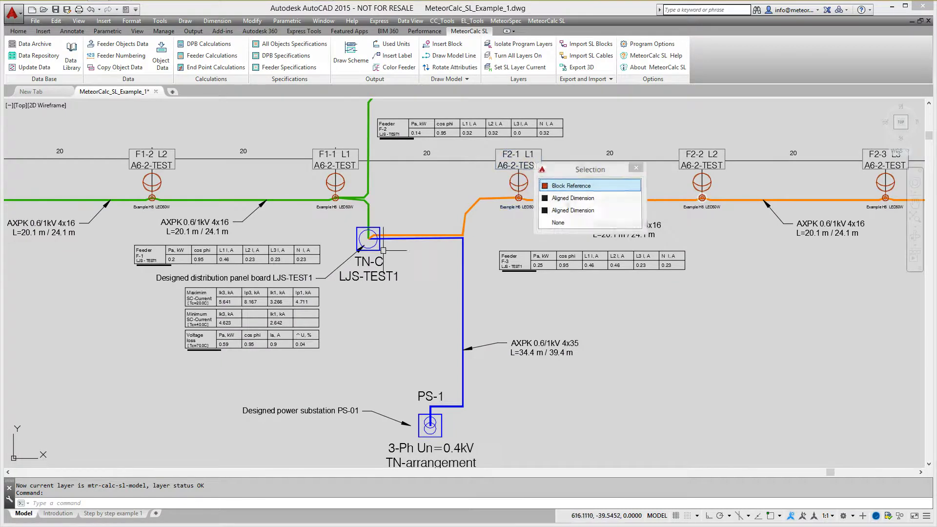
{"action": "left_click", "coordinate": [376, 264]}
{"action": "key", "text": "Escape"}
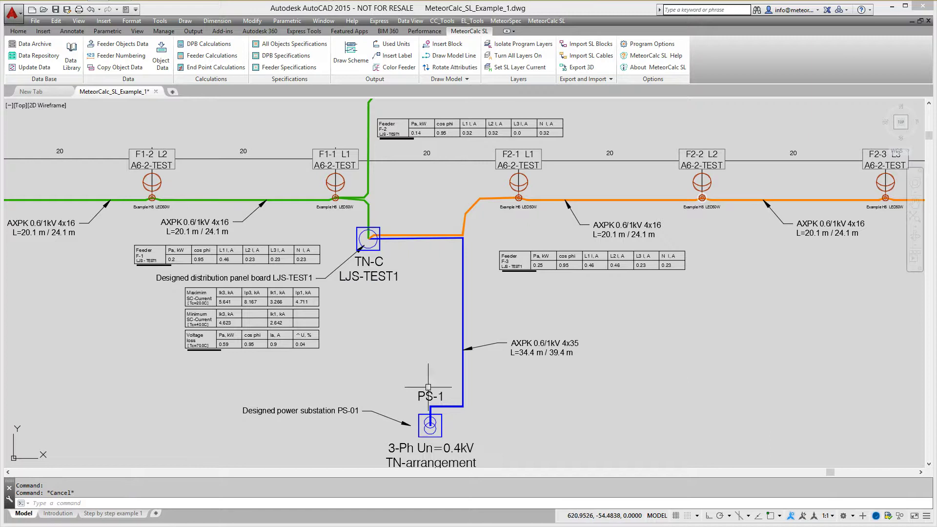
{"action": "left_click", "coordinate": [428, 393]}
{"action": "key", "text": "Escape"}
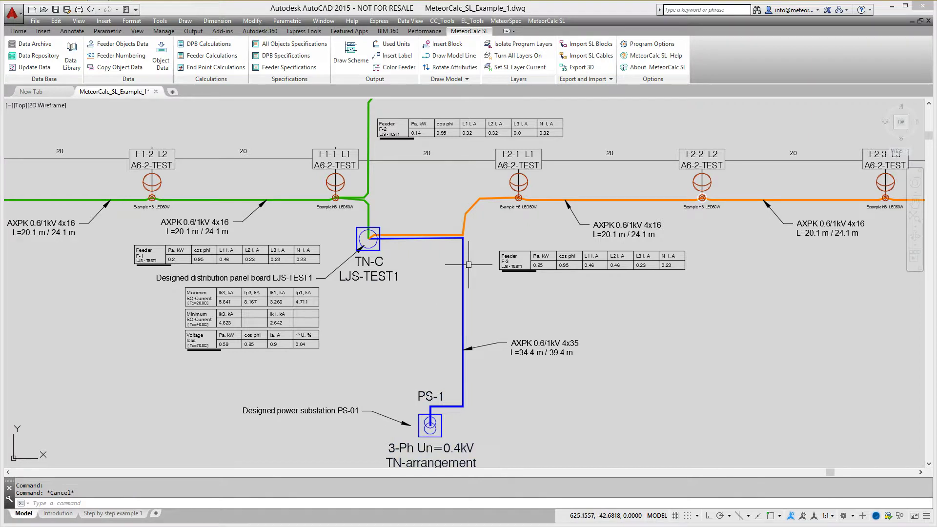
{"action": "left_click", "coordinate": [472, 208]}
{"action": "mouse_move", "coordinate": [472, 207]}
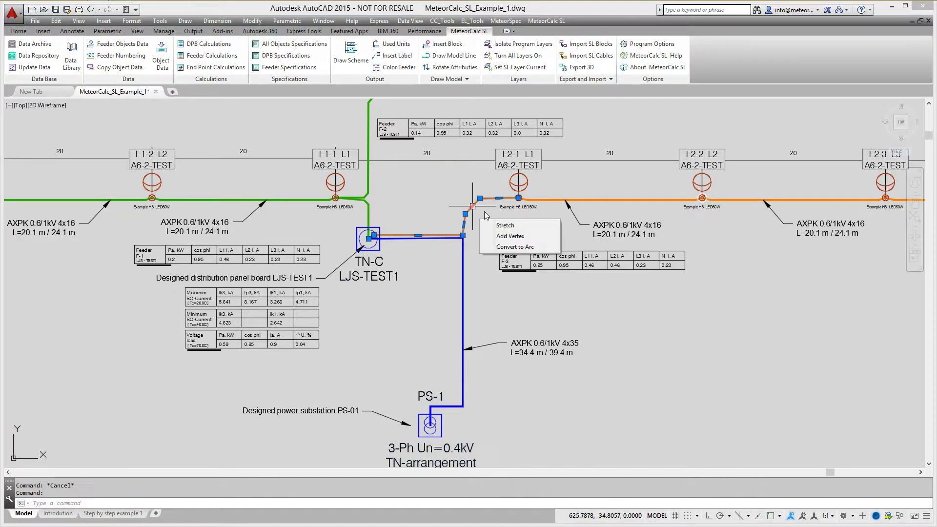
{"action": "key", "text": "Escape"}
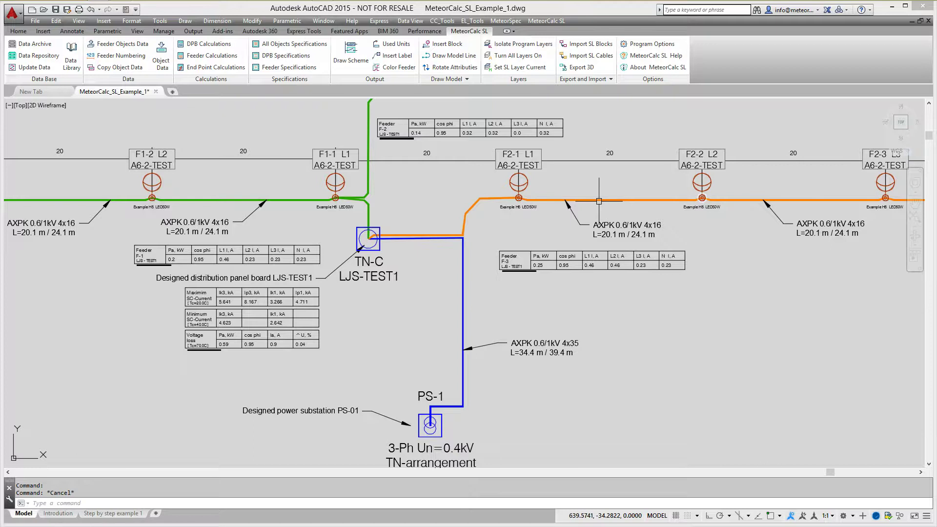
{"action": "key", "text": "Return"}
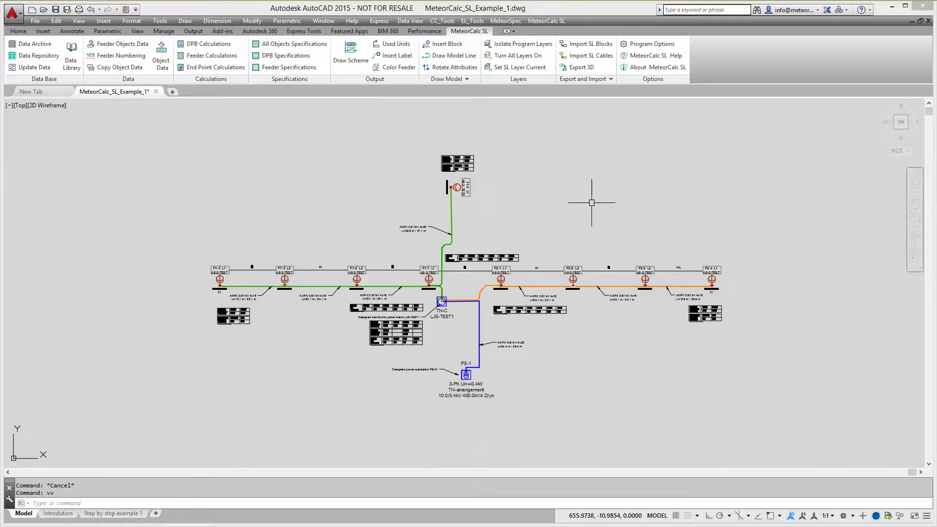
{"action": "key", "text": "Return"}
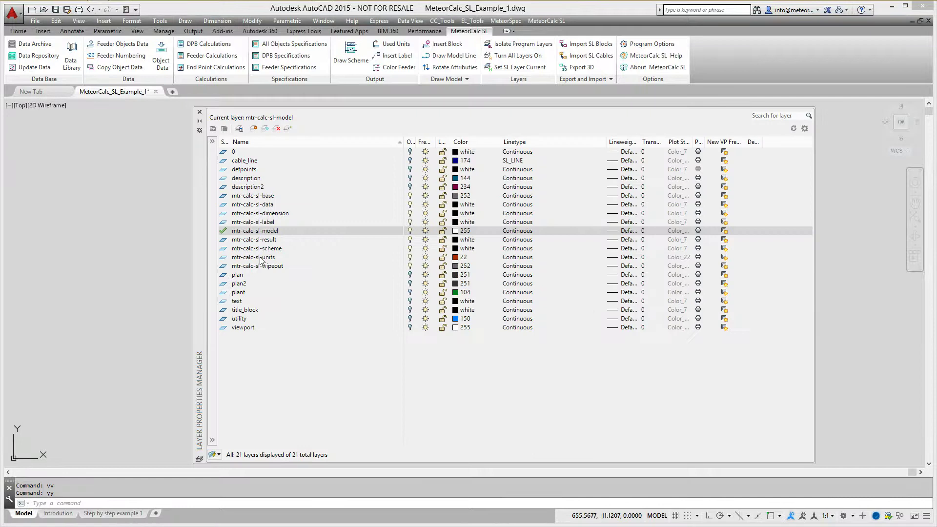
{"action": "left_click", "coordinate": [260, 258]}
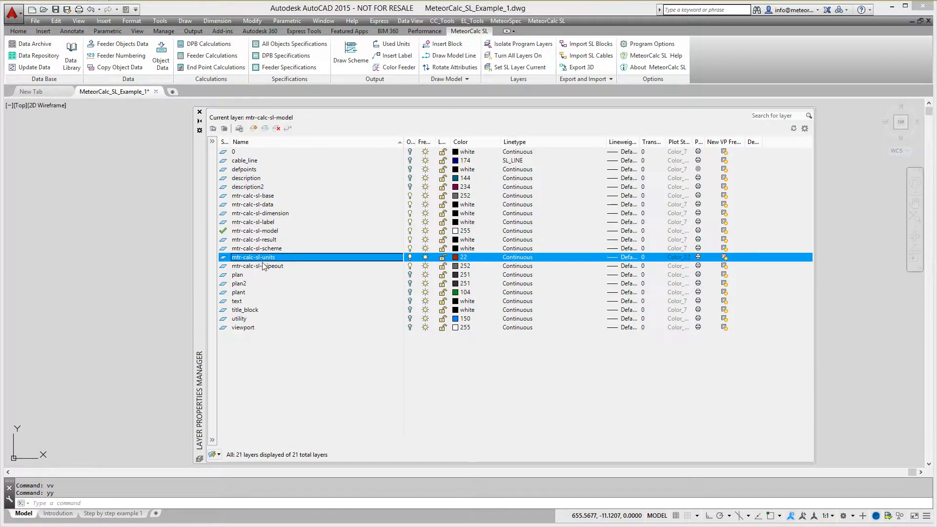
{"action": "left_click", "coordinate": [263, 231]}
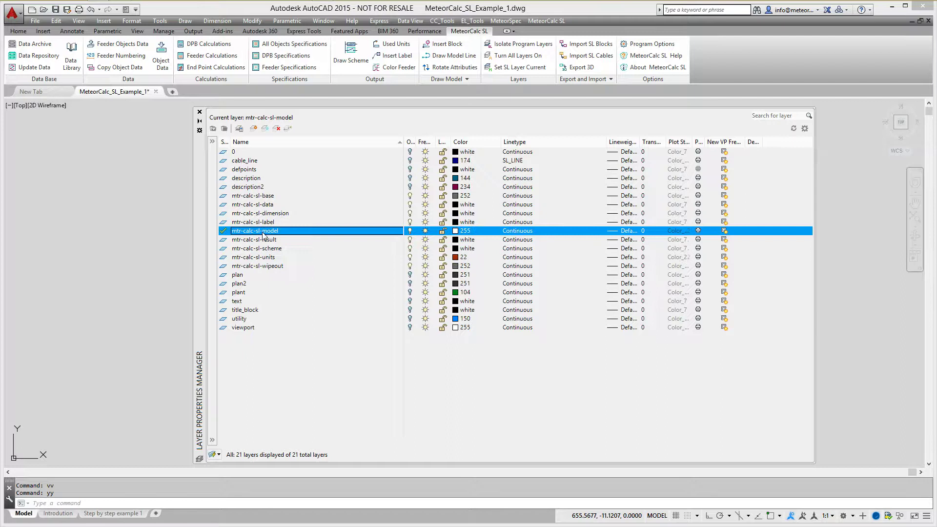
{"action": "left_click", "coordinate": [200, 112]}
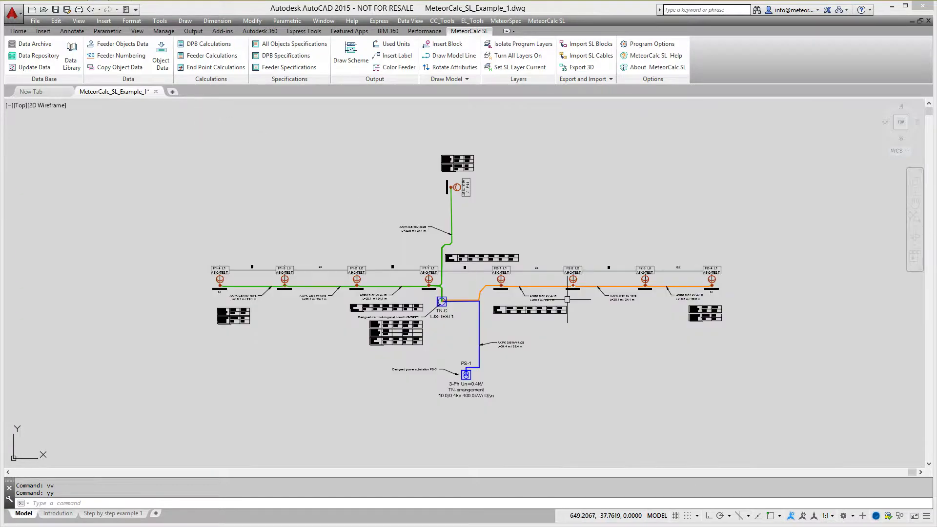
Erase the entire existing lighting scheme and turn every site-plan layer back on.
{"action": "left_click", "coordinate": [791, 426]}
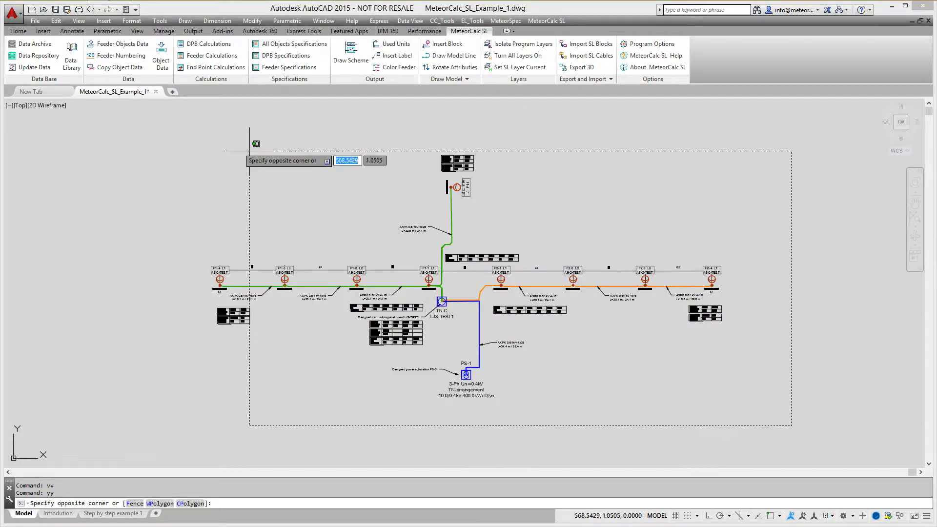
{"action": "left_click", "coordinate": [147, 132]}
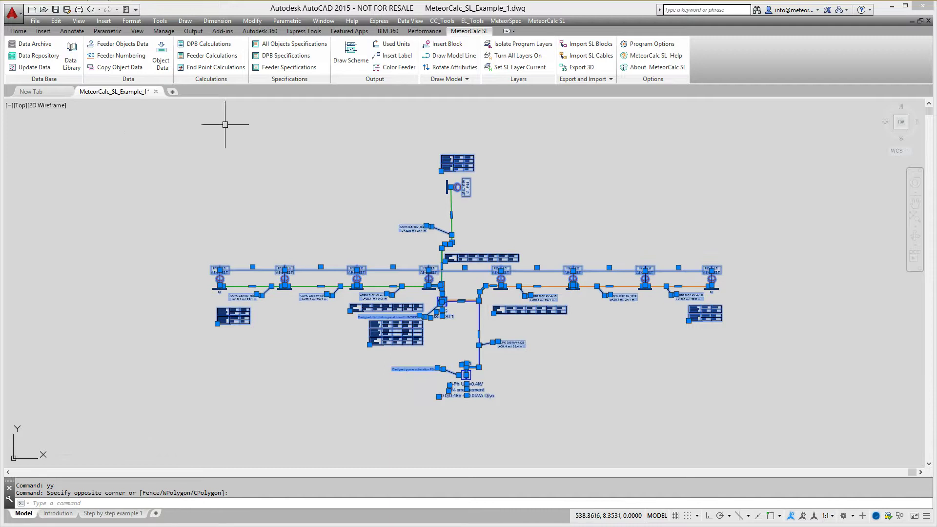
{"action": "key", "text": "Delete"}
{"action": "left_click", "coordinate": [519, 58]}
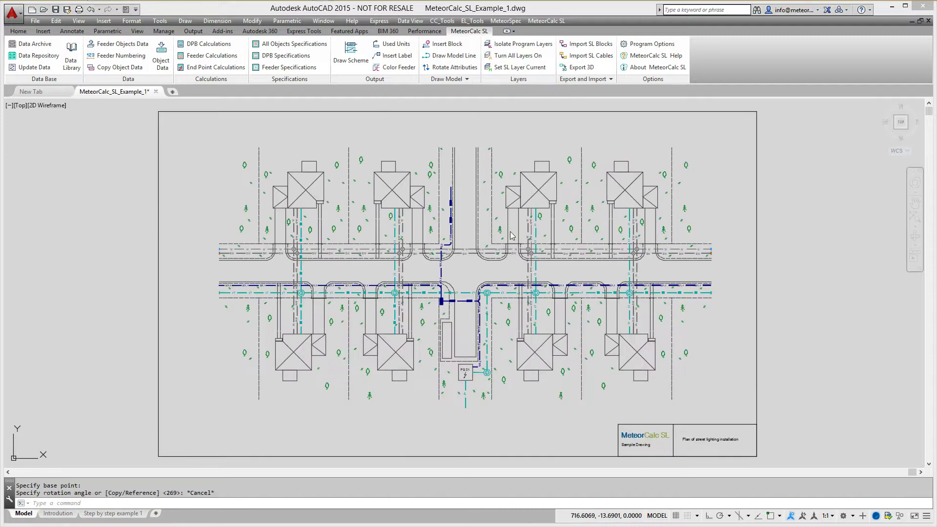
Insert an unrotated MTR-SL-UNIT-1 light unit on the W1.1 line beside the central junction.
{"action": "left_click", "coordinate": [444, 45]}
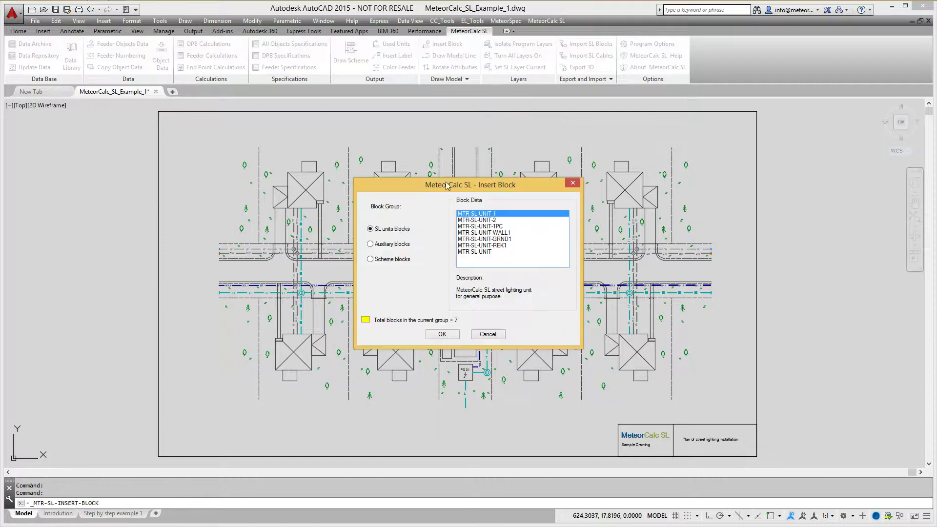
{"action": "left_click", "coordinate": [442, 334]}
{"action": "scroll", "coordinate": [446, 314], "scroll_direction": "up", "scroll_amount": 6}
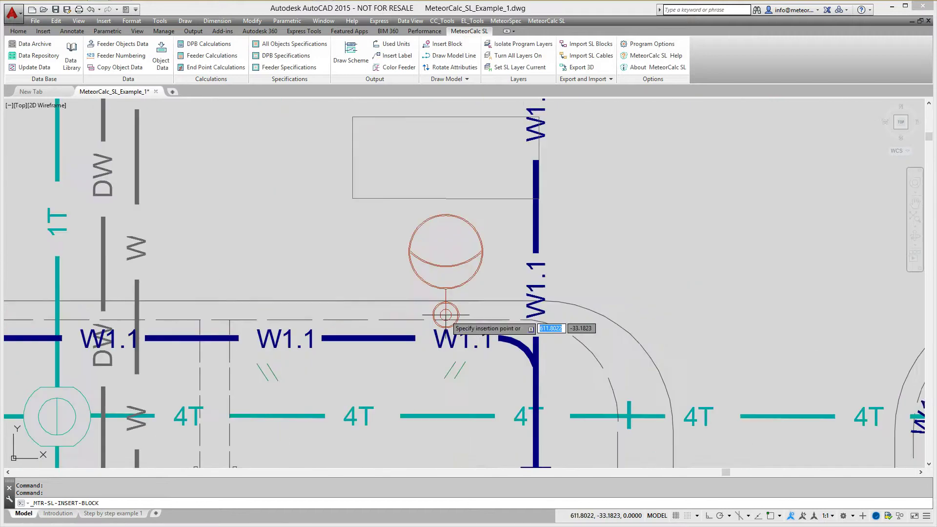
{"action": "scroll", "coordinate": [445, 315], "scroll_direction": "down", "scroll_amount": 2}
{"action": "left_click", "coordinate": [446, 332]}
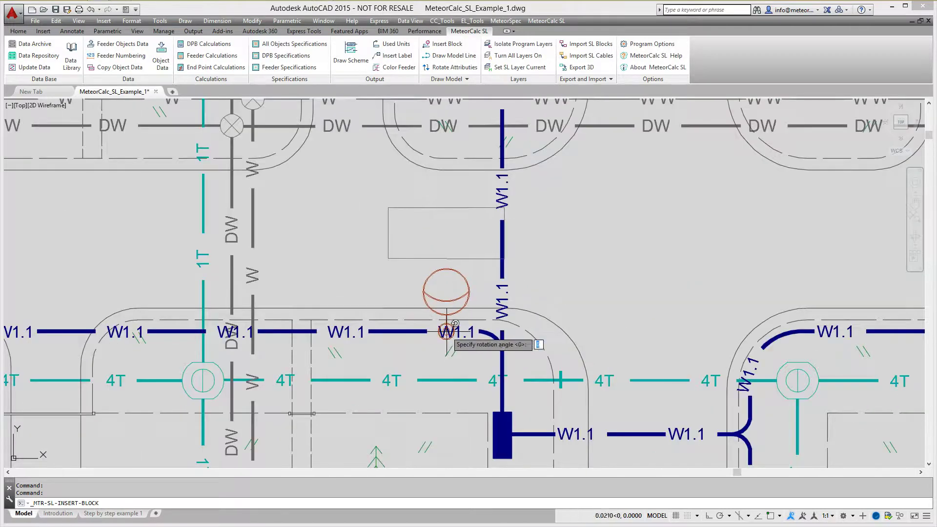
{"action": "key", "text": "Return"}
Start a multiple copy (CO) of the newly placed light unit.
{"action": "type", "text": "c"}
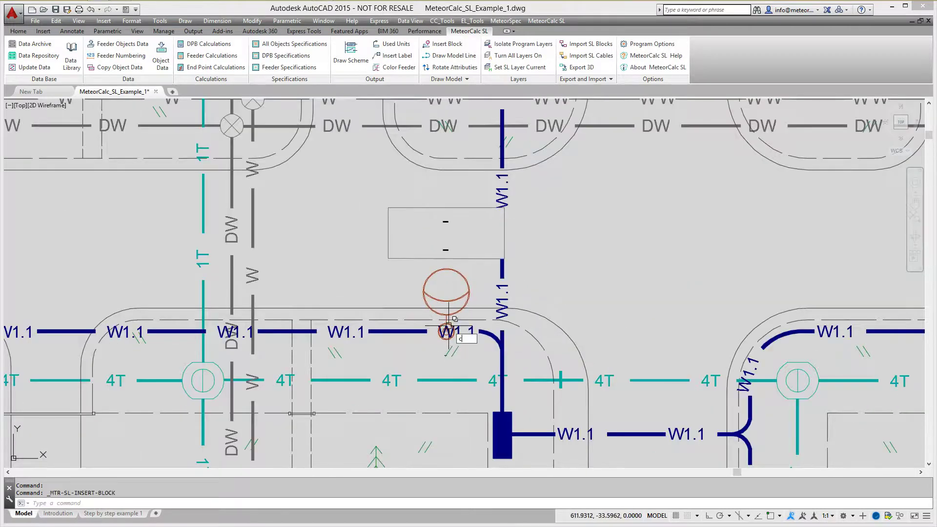
{"action": "type", "text": "o"}
{"action": "key", "text": "Return"}
{"action": "left_click", "coordinate": [448, 328]}
{"action": "key", "text": "Return"}
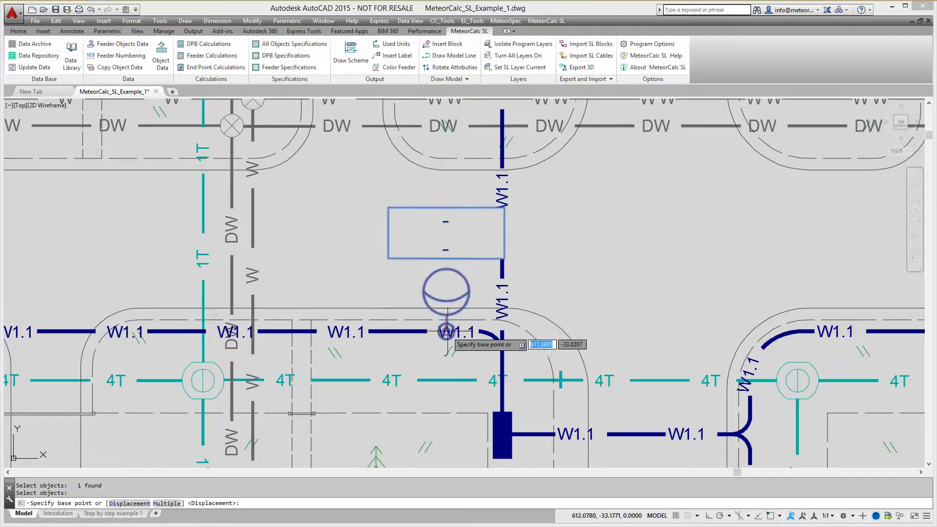
{"action": "type", "text": "m"}
{"action": "key", "text": "Return"}
Place three copies of the light unit along the W1.1 road cable.
{"action": "key", "text": "F3"}
{"action": "left_click", "coordinate": [447, 332]}
{"action": "scroll", "coordinate": [371, 324], "scroll_direction": "down", "scroll_amount": 3}
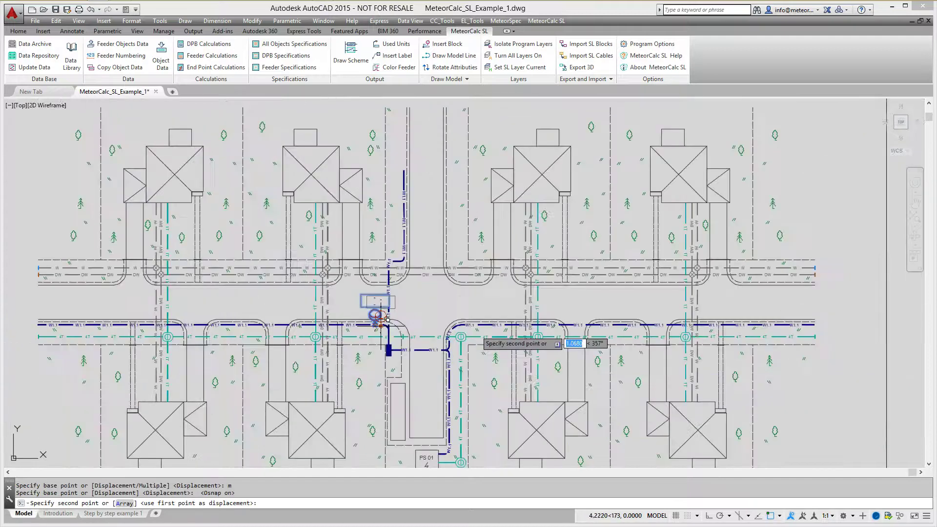
{"action": "key", "text": "F3"}
{"action": "scroll", "coordinate": [581, 320], "scroll_direction": "up", "scroll_amount": 4}
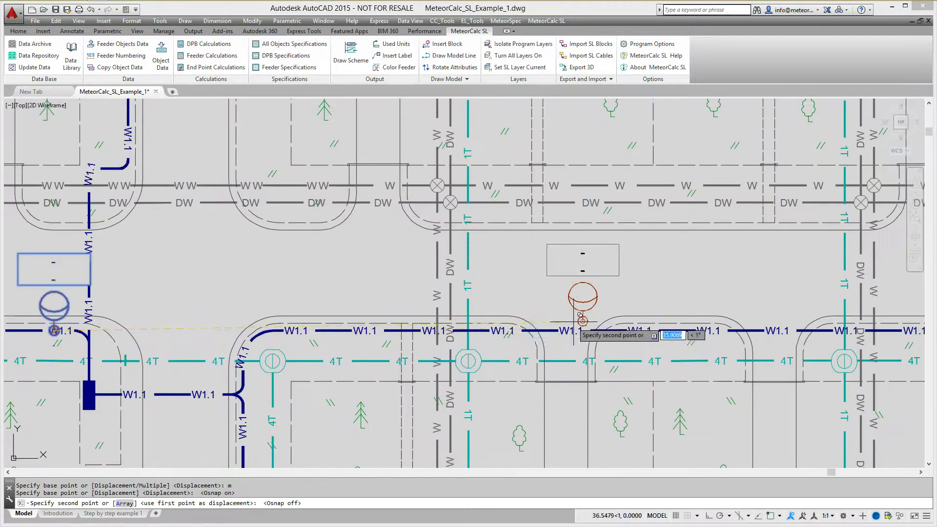
{"action": "left_click", "coordinate": [499, 332]}
{"action": "scroll", "coordinate": [492, 334], "scroll_direction": "down", "scroll_amount": 3}
{"action": "scroll", "coordinate": [708, 335], "scroll_direction": "up", "scroll_amount": 5}
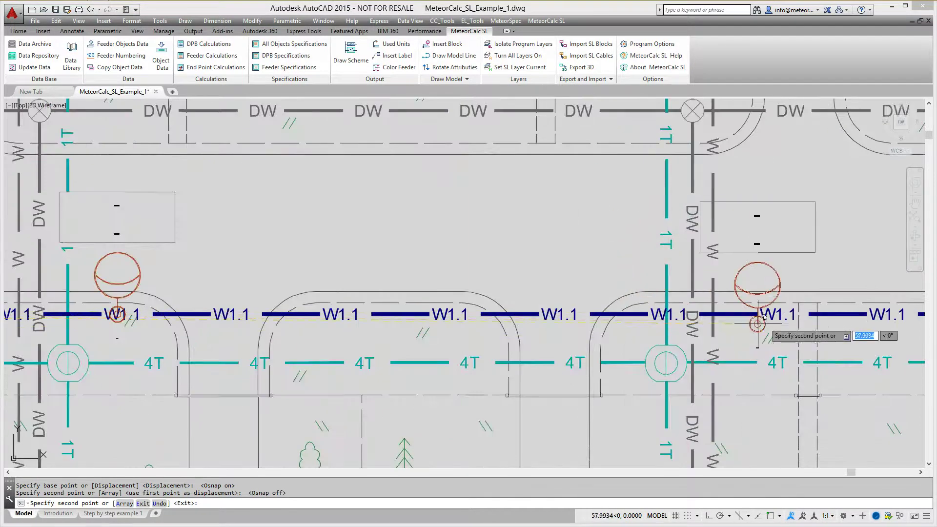
{"action": "left_click", "coordinate": [776, 304]}
{"action": "scroll", "coordinate": [784, 292], "scroll_direction": "down", "scroll_amount": 5}
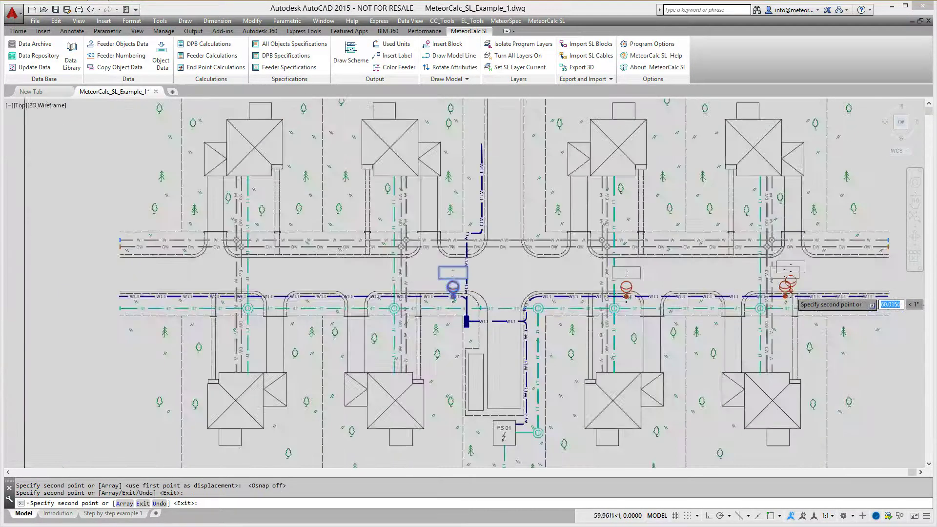
{"action": "scroll", "coordinate": [537, 266], "scroll_direction": "down", "scroll_amount": 3}
{"action": "scroll", "coordinate": [619, 295], "scroll_direction": "up", "scroll_amount": 10}
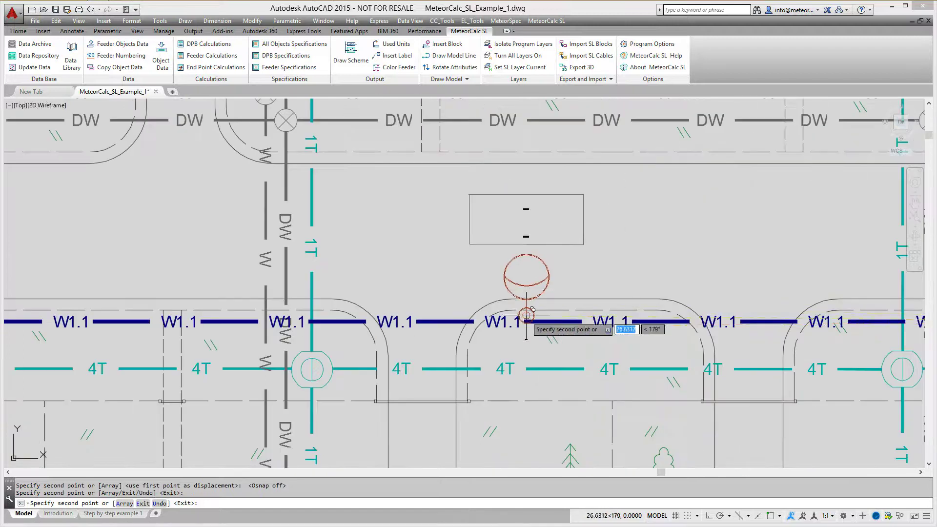
{"action": "left_click", "coordinate": [513, 322]}
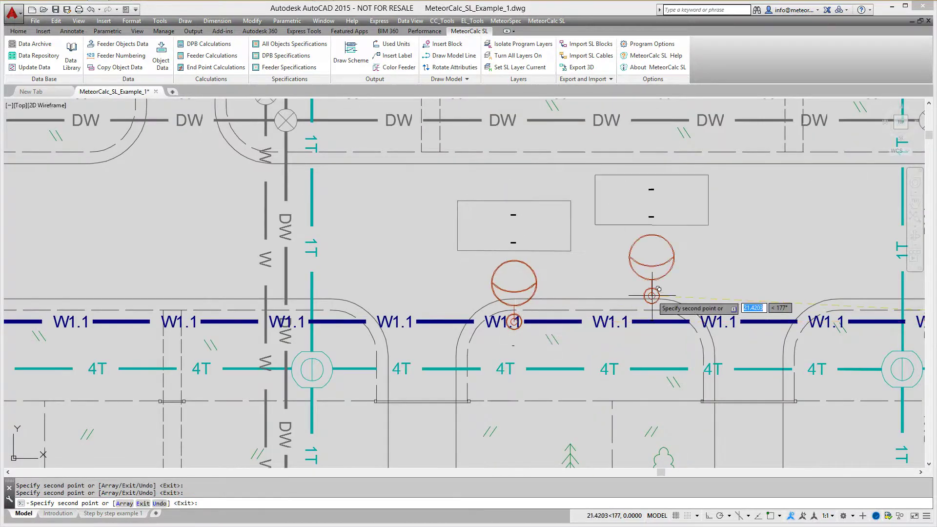
{"action": "scroll", "coordinate": [658, 289], "scroll_direction": "down", "scroll_amount": 3}
{"action": "scroll", "coordinate": [380, 312], "scroll_direction": "up", "scroll_amount": 8}
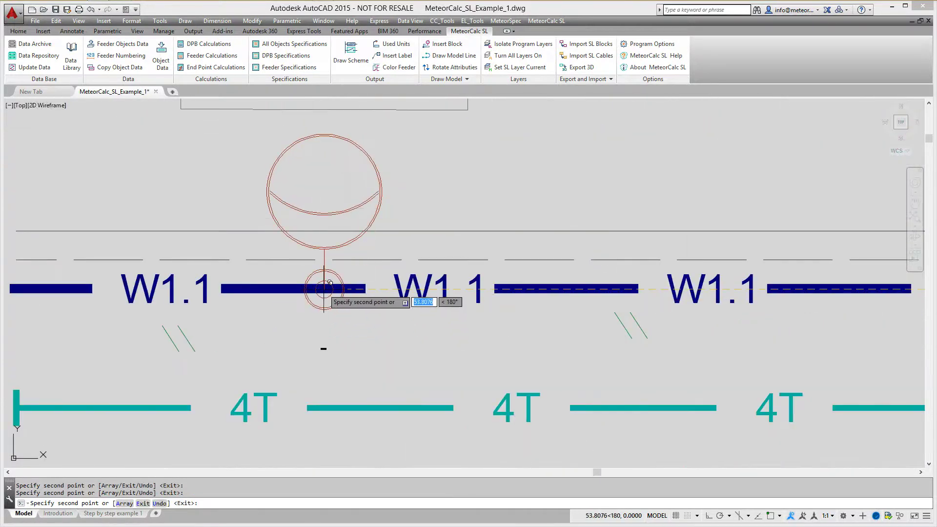
{"action": "scroll", "coordinate": [327, 320], "scroll_direction": "down", "scroll_amount": 8}
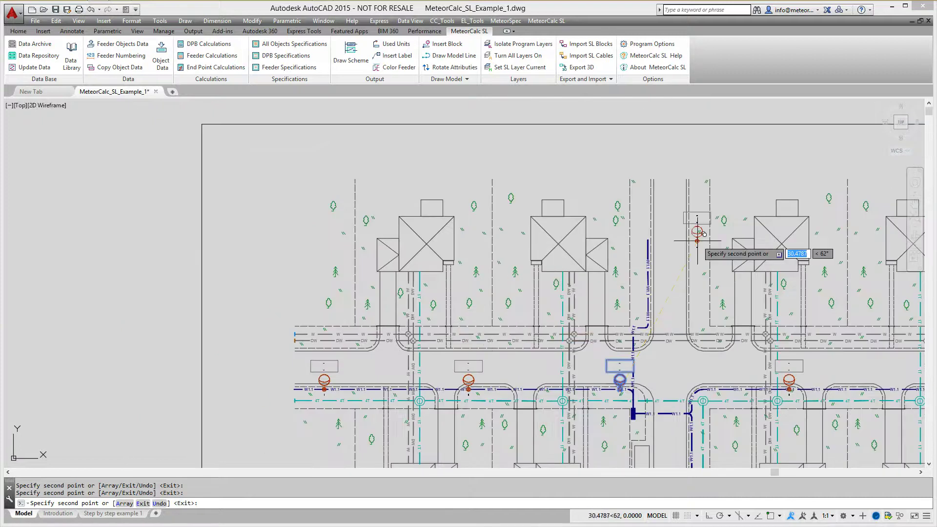
{"action": "scroll", "coordinate": [698, 232], "scroll_direction": "up", "scroll_amount": 6}
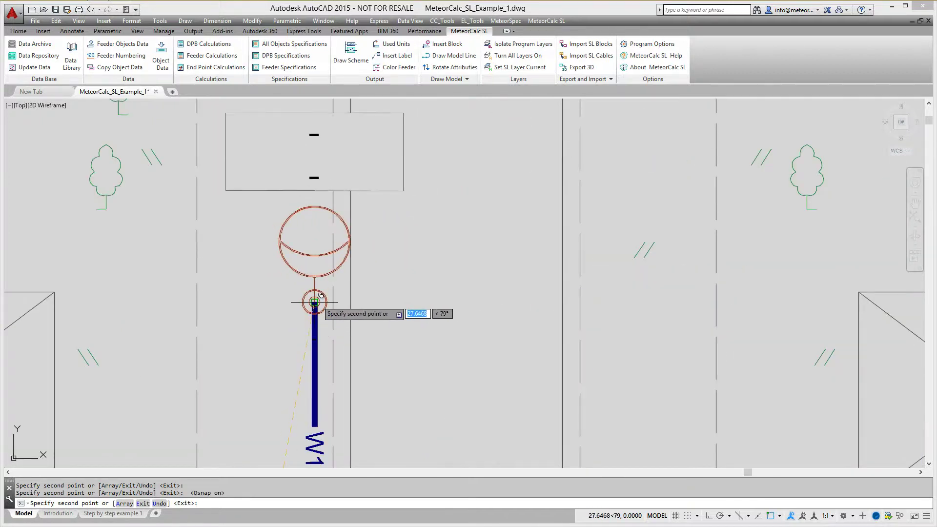
{"action": "key", "text": "F3"}
{"action": "key", "text": "Return"}
Rotate the light unit at the top of the W1 feeder 90° about its small circle, then zoom to the whole sheet.
{"action": "key", "text": "Return"}
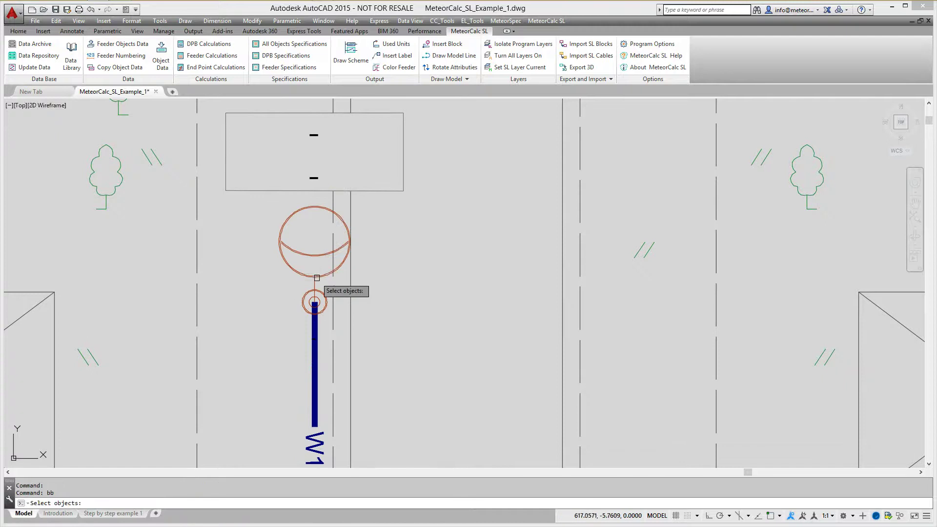
{"action": "left_click", "coordinate": [313, 303]}
{"action": "key", "text": "Return"}
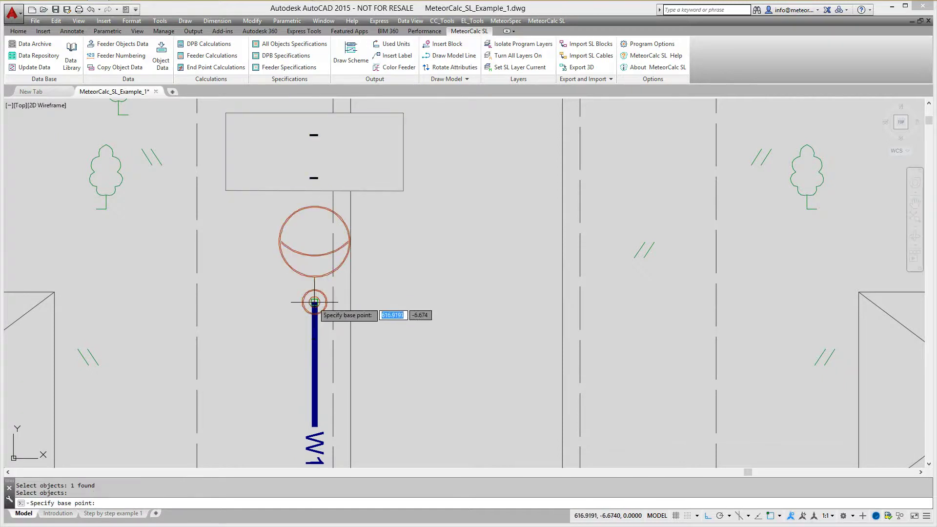
{"action": "left_click", "coordinate": [314, 305]}
{"action": "left_click", "coordinate": [319, 370]}
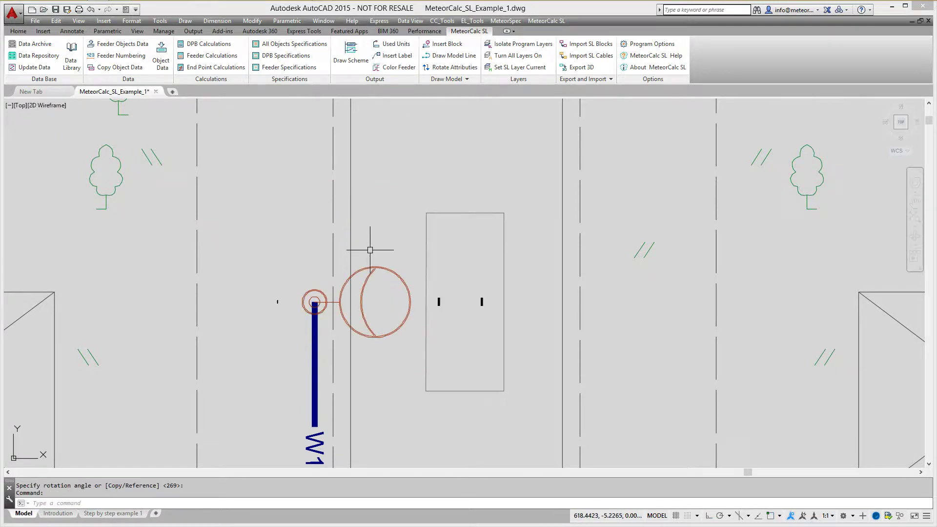
{"action": "type", "text": "vv"}
{"action": "key", "text": "Return"}
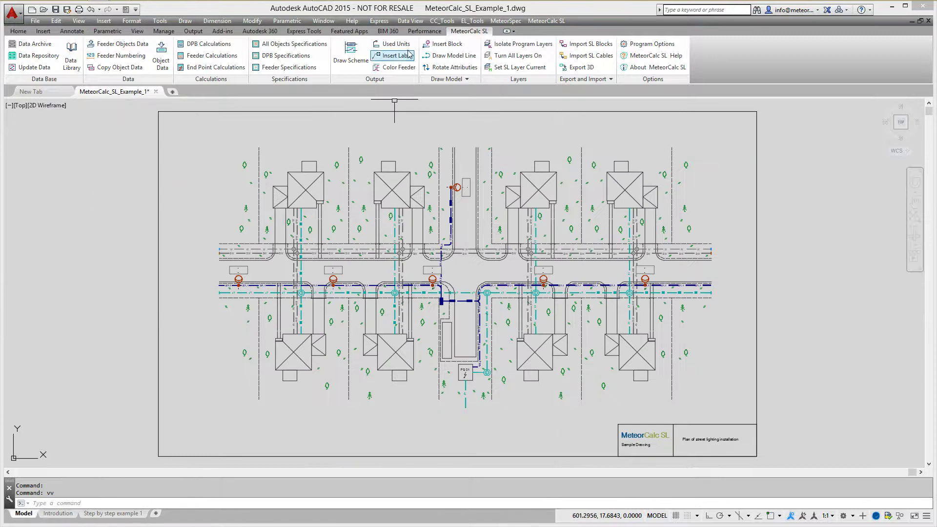
Insert an MTR_SL_CABINET lighting board at the end of the blue cable where the feeders meet.
{"action": "left_click", "coordinate": [445, 44]}
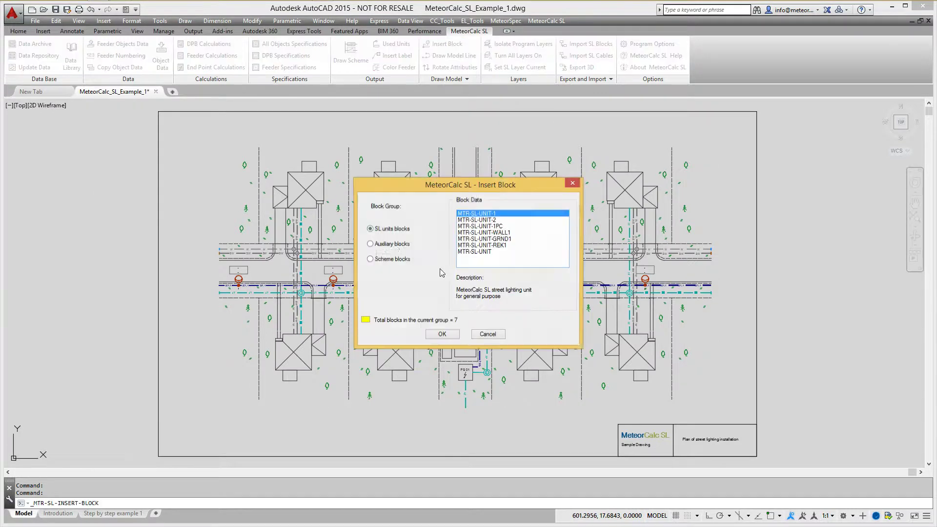
{"action": "left_click", "coordinate": [393, 246]}
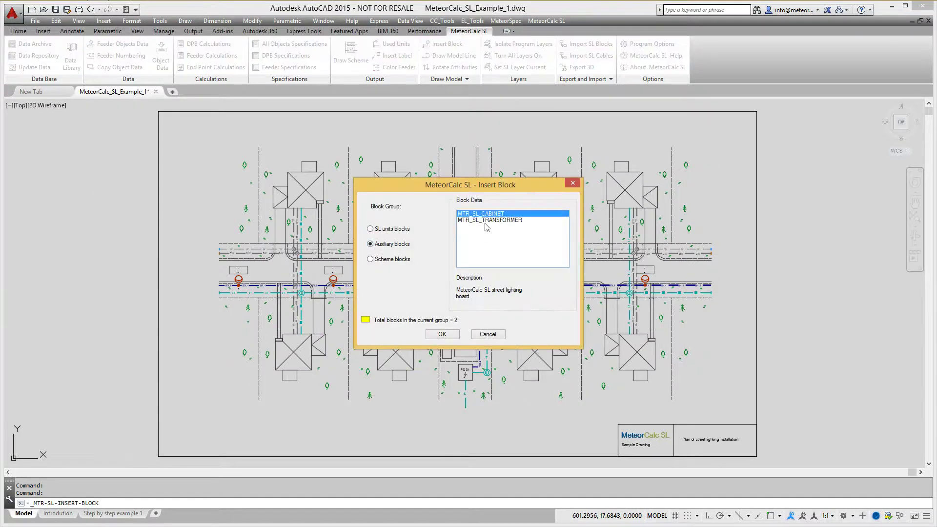
{"action": "left_click", "coordinate": [442, 334]}
{"action": "scroll", "coordinate": [440, 258], "scroll_direction": "up", "scroll_amount": 5}
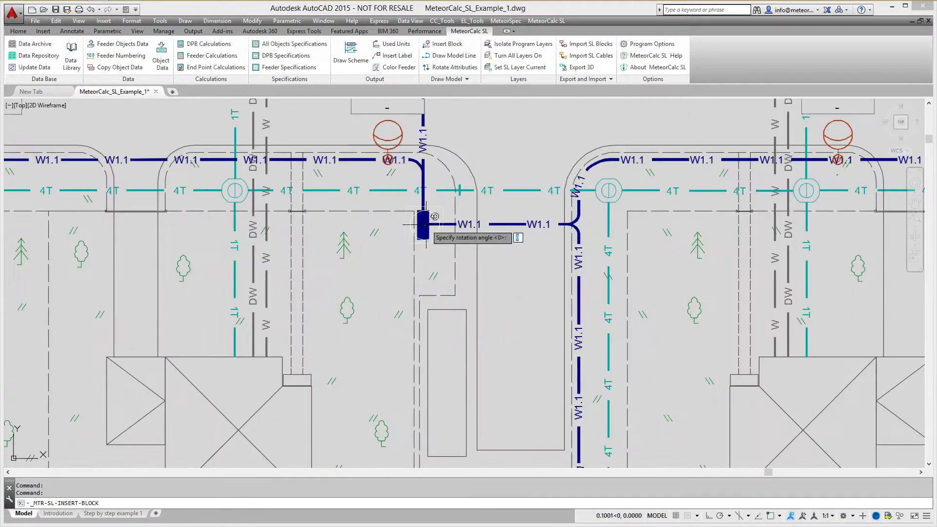
{"action": "left_click", "coordinate": [431, 224]}
Insert an MTR_SL_TRANSFORMER block inside substation PS 01.
{"action": "key", "text": "Return"}
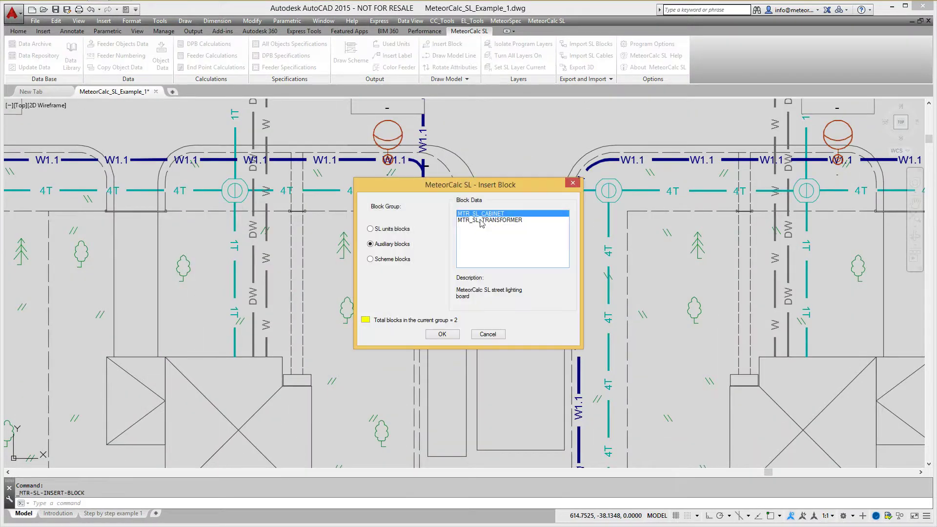
{"action": "left_click", "coordinate": [481, 221]}
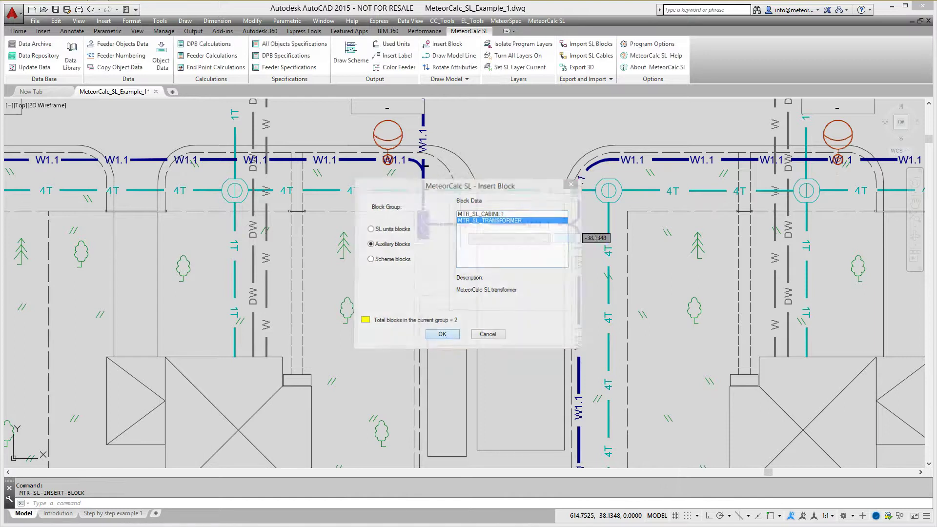
{"action": "left_click", "coordinate": [442, 334]}
{"action": "scroll", "coordinate": [449, 317], "scroll_direction": "down", "scroll_amount": 3}
{"action": "scroll", "coordinate": [481, 293], "scroll_direction": "up", "scroll_amount": 8}
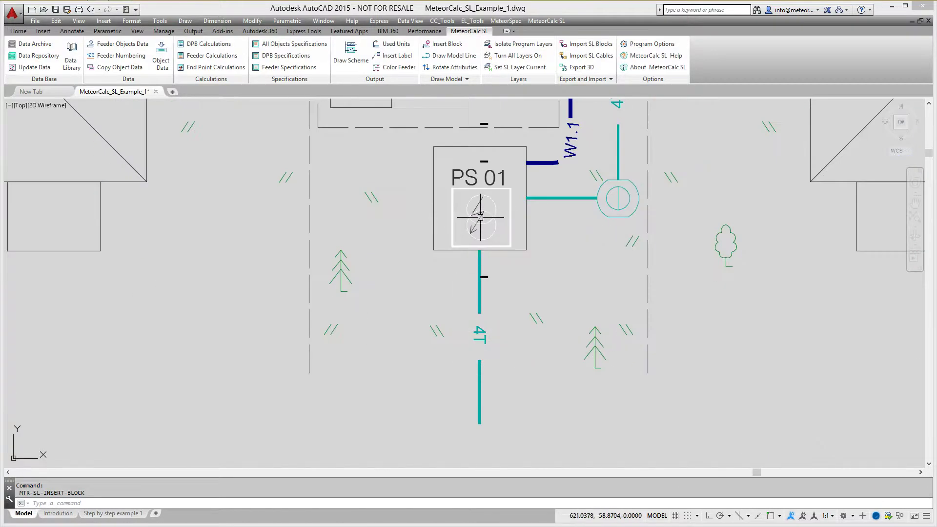
{"action": "key", "text": "Return"}
{"action": "key", "text": "Escape"}
{"action": "key", "text": "Escape"}
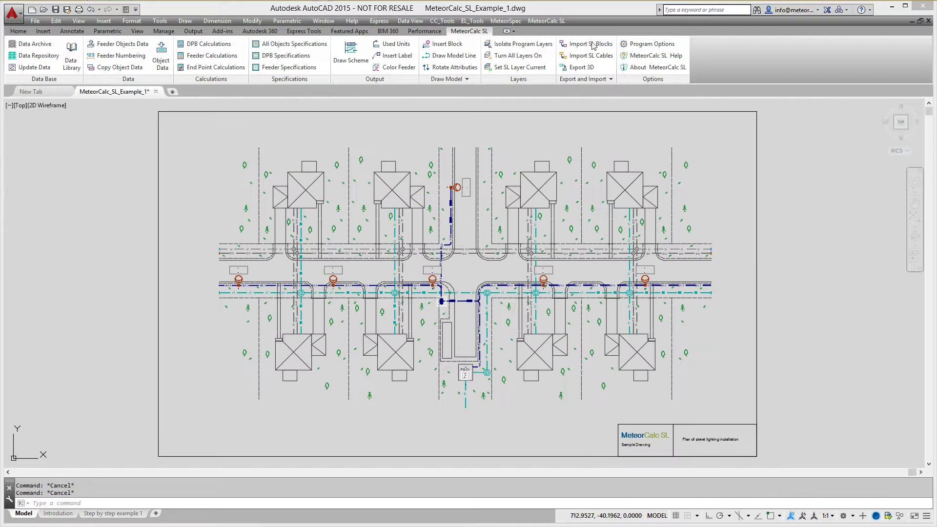
Draw a cable route from substation PS 01 up to the lighting board.
{"action": "left_click", "coordinate": [448, 56]}
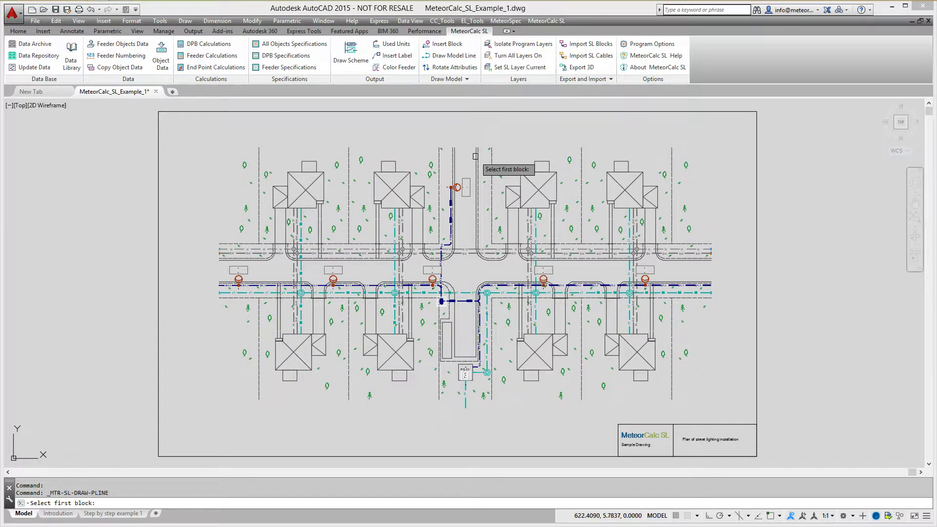
{"action": "scroll", "coordinate": [470, 369], "scroll_direction": "up", "scroll_amount": 4}
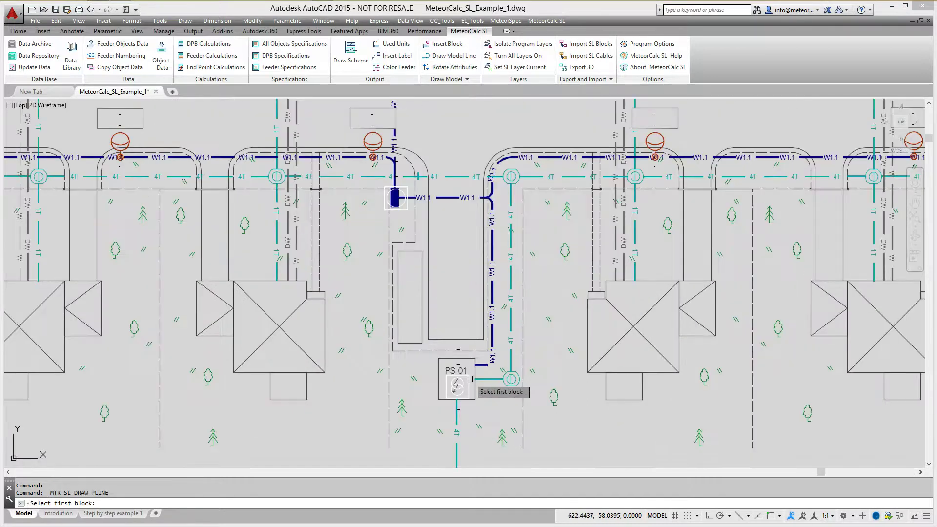
{"action": "left_click", "coordinate": [470, 376]}
{"action": "left_click", "coordinate": [457, 365]}
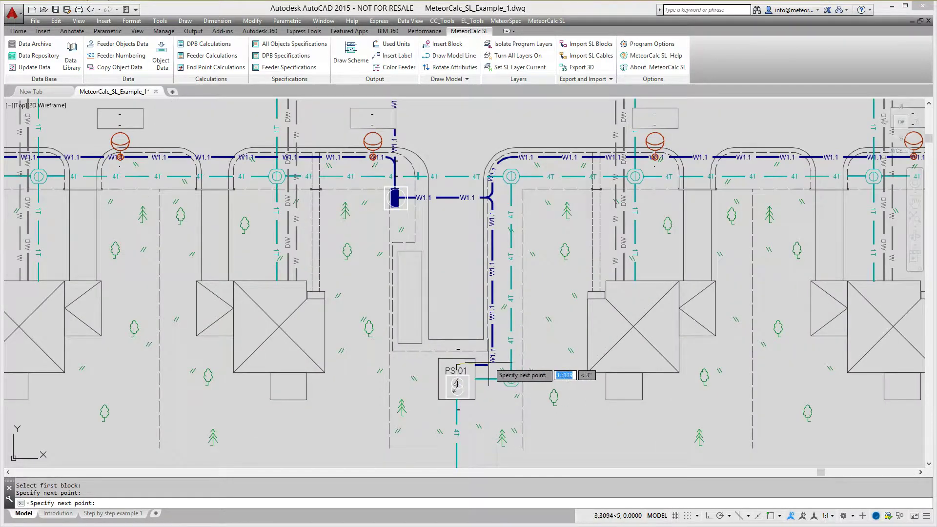
{"action": "left_click", "coordinate": [493, 364]}
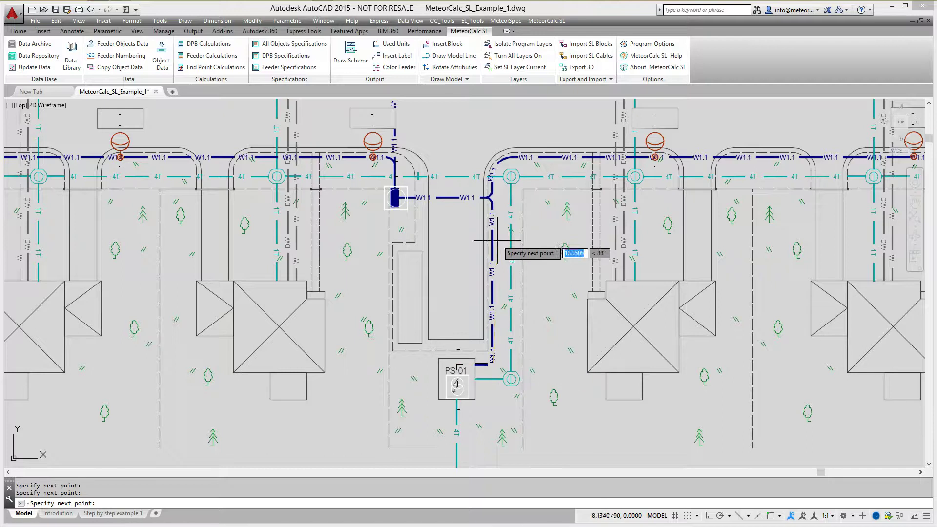
{"action": "left_click", "coordinate": [492, 198]}
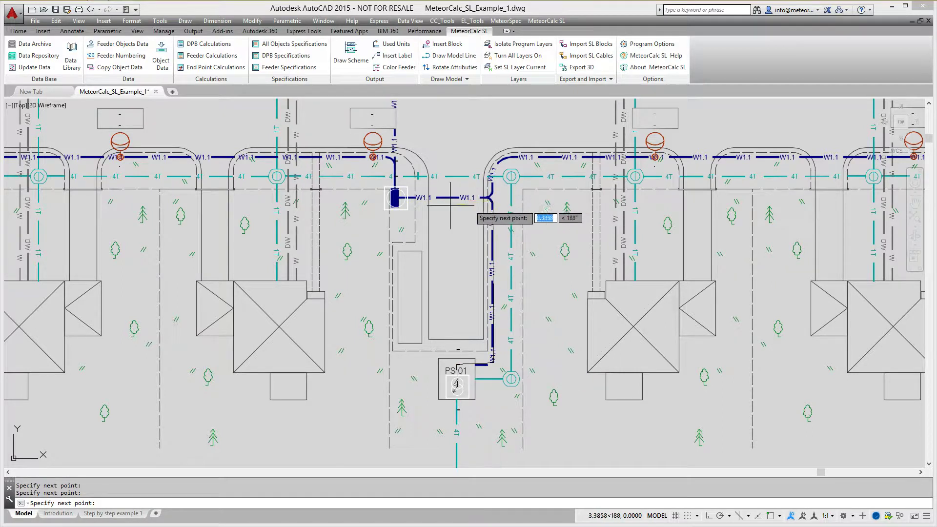
{"action": "left_click", "coordinate": [399, 197]}
Draw a cable route from the lighting board to the nearest light unit's small circle.
{"action": "scroll", "coordinate": [380, 134], "scroll_direction": "up", "scroll_amount": 6}
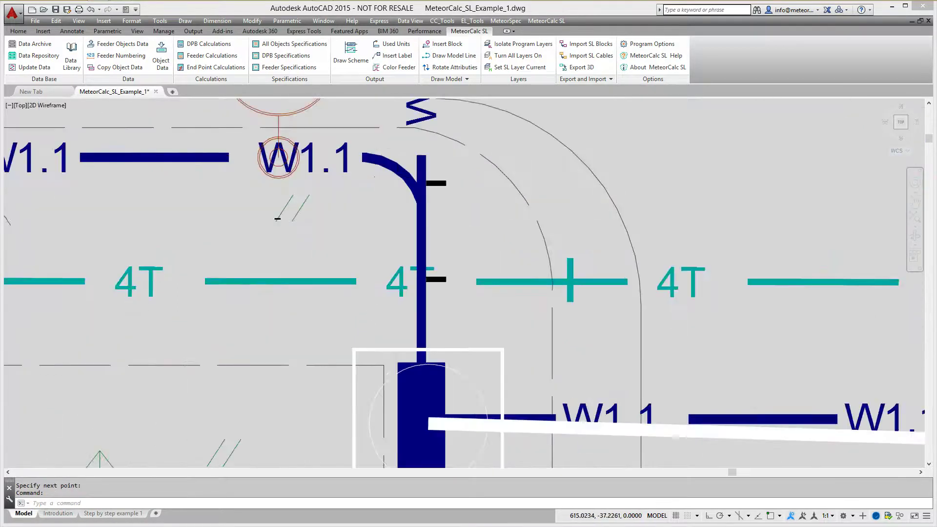
{"action": "left_click", "coordinate": [438, 367]}
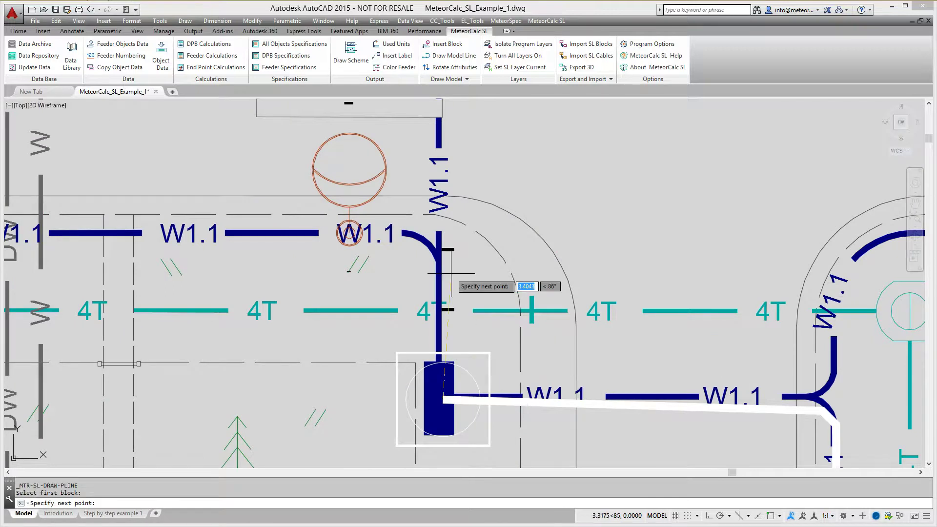
{"action": "left_click", "coordinate": [439, 263]}
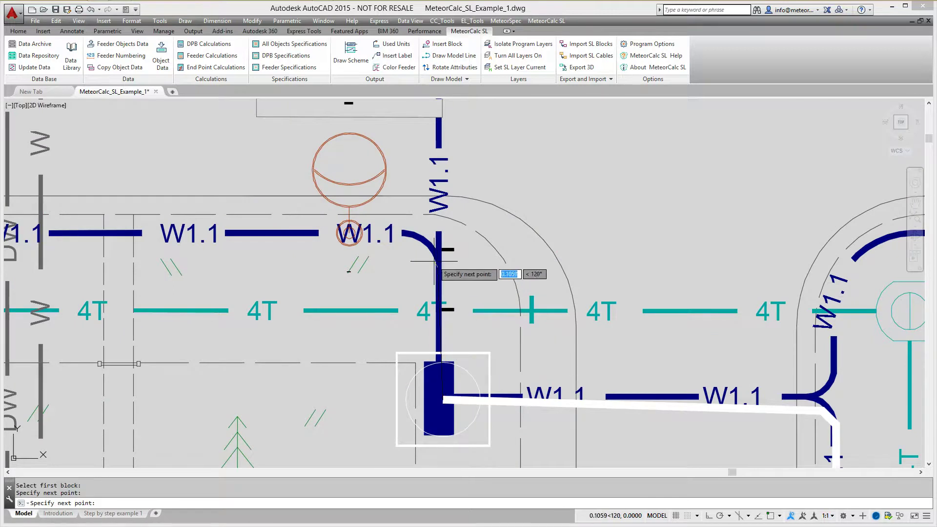
{"action": "left_click", "coordinate": [418, 237]}
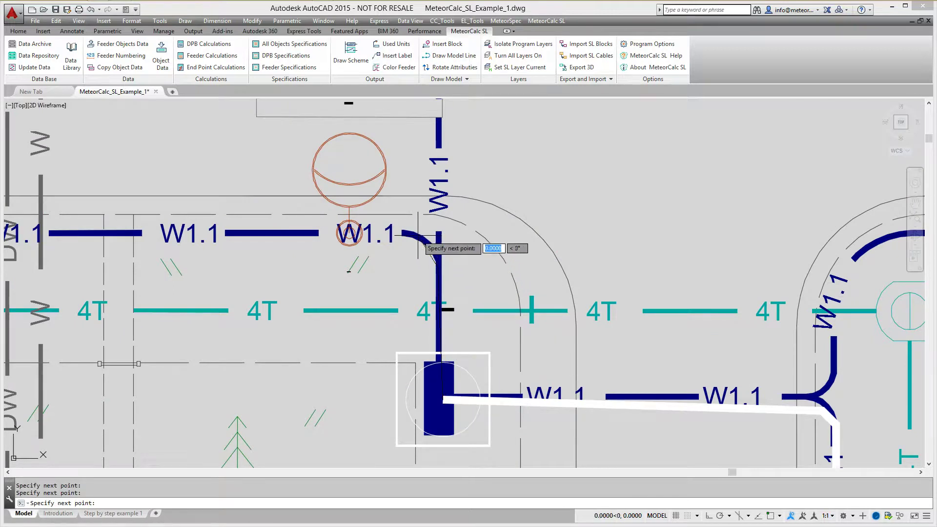
{"action": "left_click", "coordinate": [348, 234]}
{"action": "key", "text": "Return"}
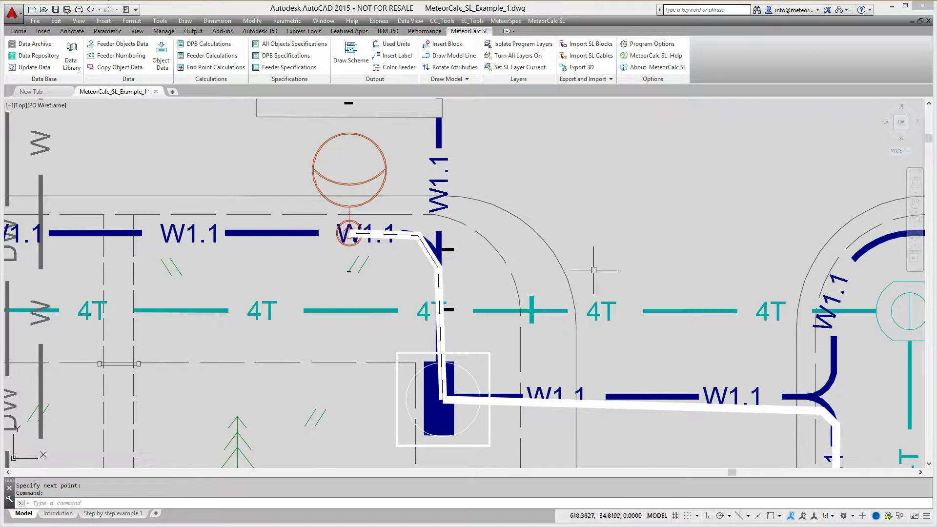
{"action": "scroll", "coordinate": [592, 274], "scroll_direction": "down", "scroll_amount": 8}
{"action": "key", "text": "Return"}
Route a cable from the board west along W1.1 through the light units to the far-left unit.
{"action": "left_click", "coordinate": [556, 265]}
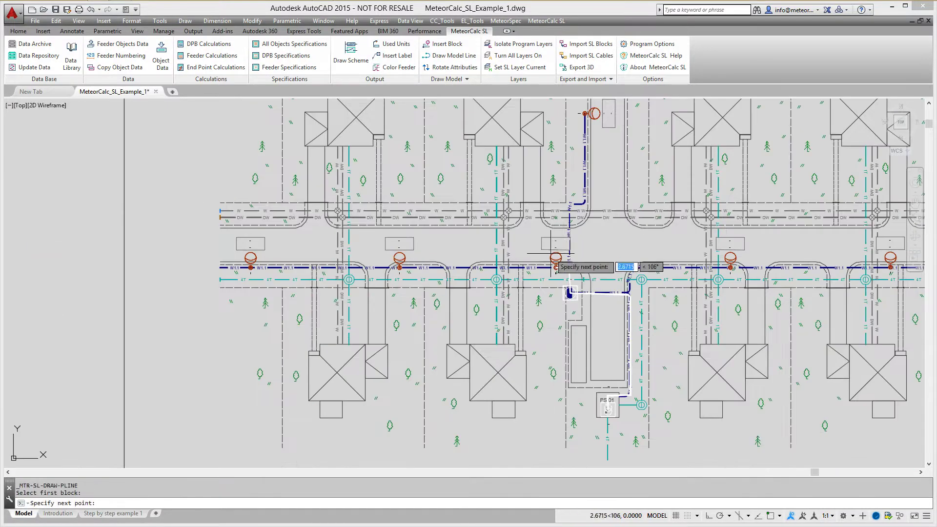
{"action": "scroll", "coordinate": [483, 266], "scroll_direction": "up", "scroll_amount": 4}
{"action": "left_click", "coordinate": [452, 269]}
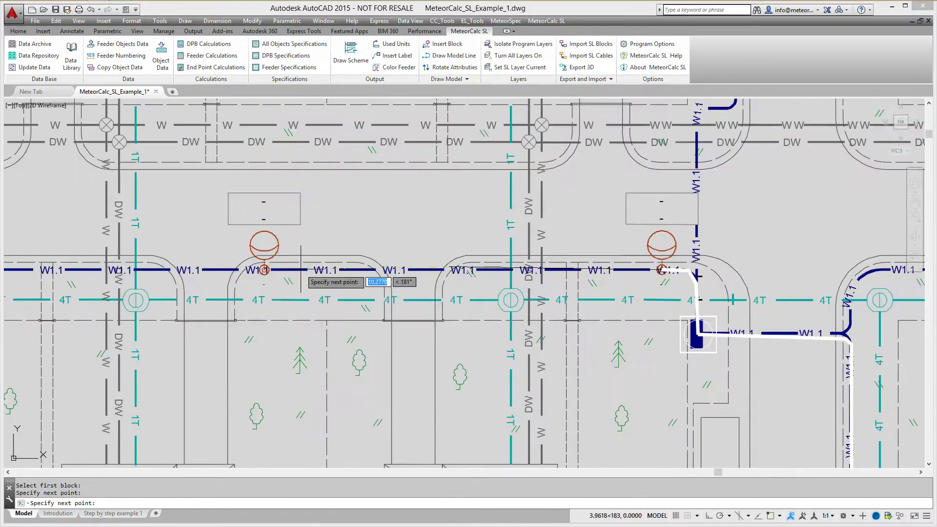
{"action": "left_click", "coordinate": [264, 270]}
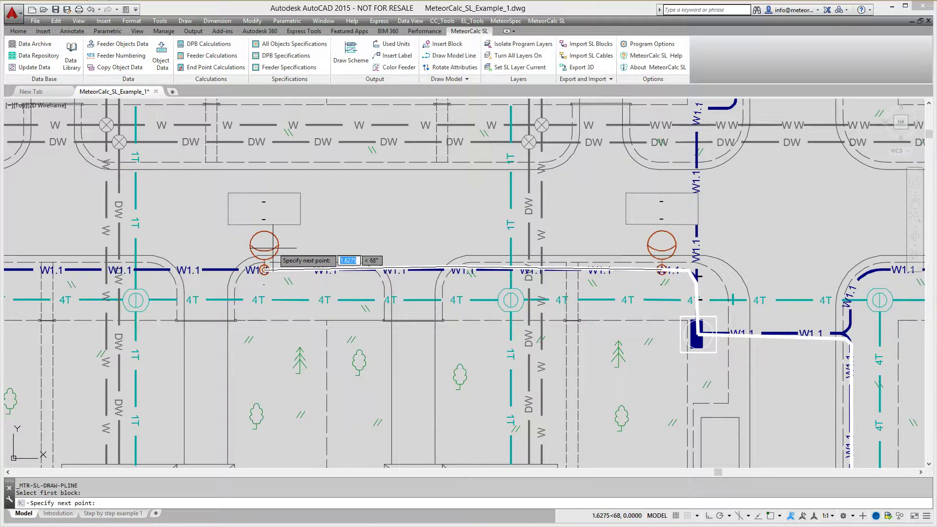
{"action": "scroll", "coordinate": [508, 316], "scroll_direction": "down", "scroll_amount": 2}
{"action": "scroll", "coordinate": [620, 325], "scroll_direction": "down", "scroll_amount": 3}
{"action": "scroll", "coordinate": [352, 298], "scroll_direction": "up", "scroll_amount": 5}
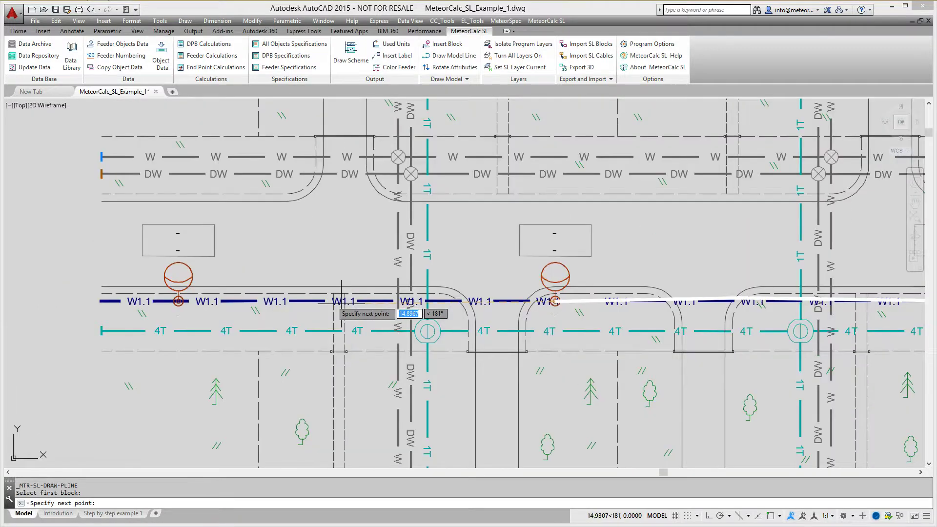
{"action": "left_click", "coordinate": [356, 301]}
{"action": "left_click", "coordinate": [179, 301]}
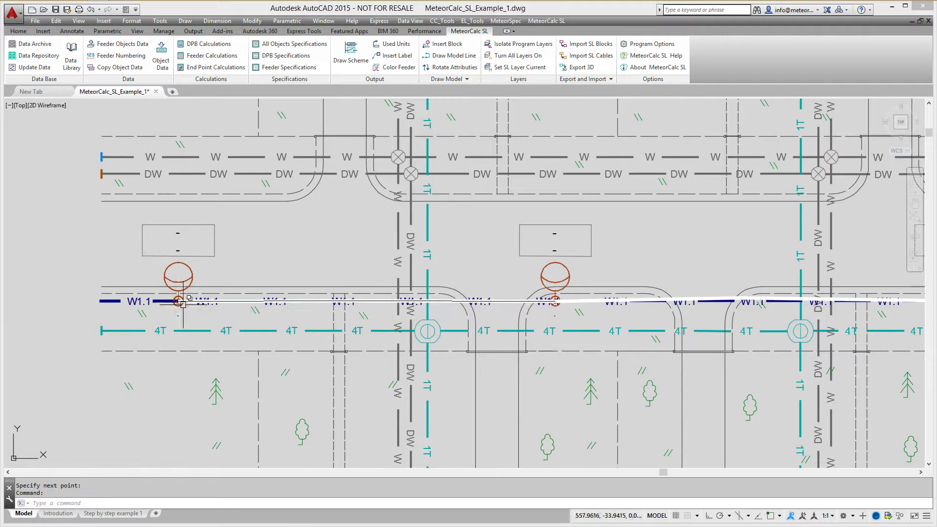
{"action": "scroll", "coordinate": [624, 283], "scroll_direction": "down", "scroll_amount": 4}
{"action": "middle_click_drag", "start_coordinate": [621, 313], "coordinate": [507, 328]}
{"action": "scroll", "coordinate": [517, 303], "scroll_direction": "up", "scroll_amount": 5}
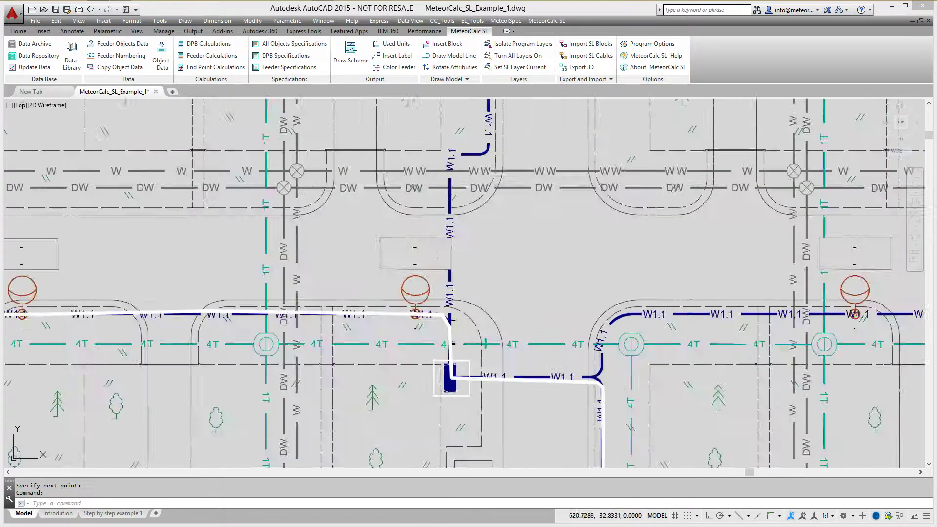
Route a cable from the board up the side street to the top light unit on the W1 branch.
{"action": "key", "text": "Return"}
{"action": "left_click", "coordinate": [492, 303]}
{"action": "scroll", "coordinate": [398, 322], "scroll_direction": "up", "scroll_amount": 3}
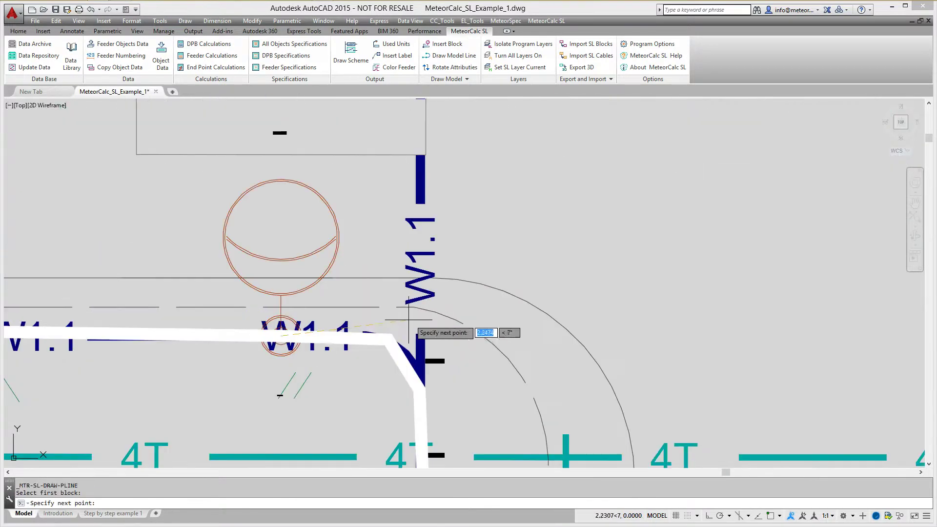
{"action": "left_click", "coordinate": [399, 322]}
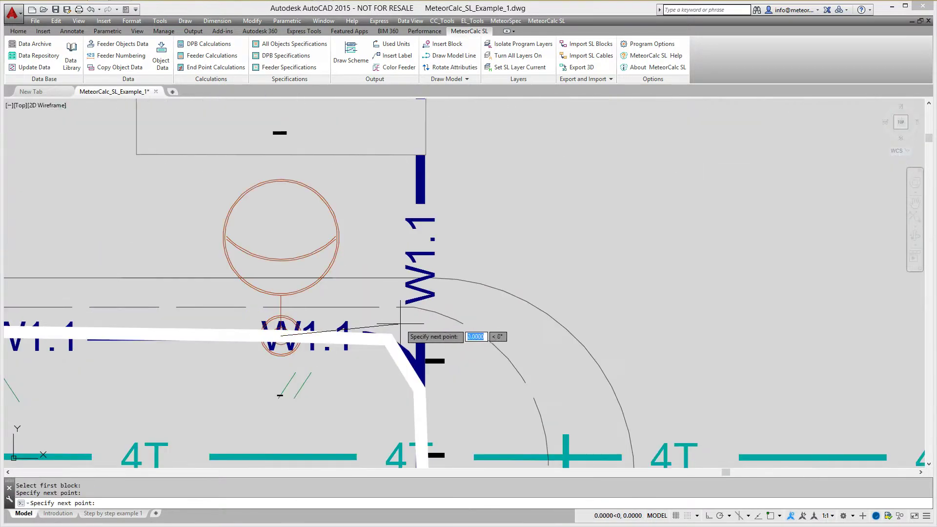
{"action": "left_click", "coordinate": [421, 298]}
{"action": "scroll", "coordinate": [438, 383], "scroll_direction": "down", "scroll_amount": 4}
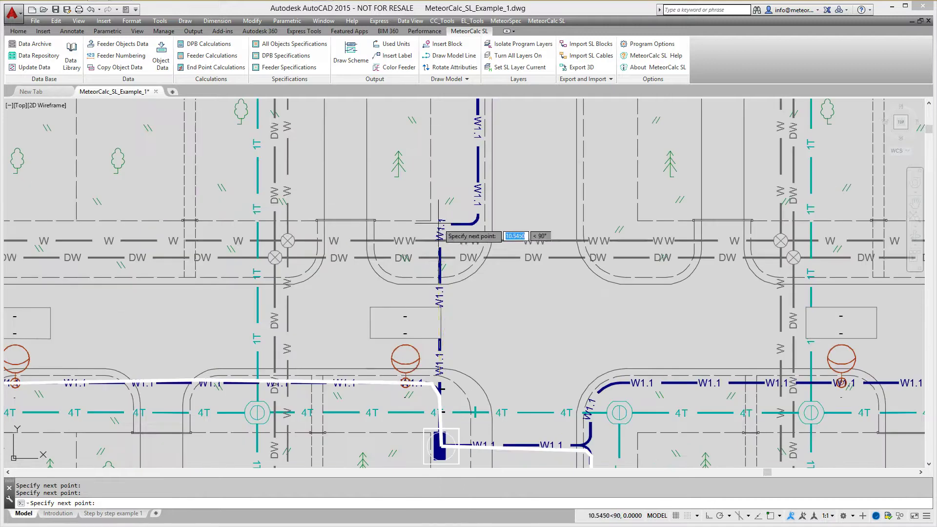
{"action": "scroll", "coordinate": [483, 342], "scroll_direction": "down", "scroll_amount": 3}
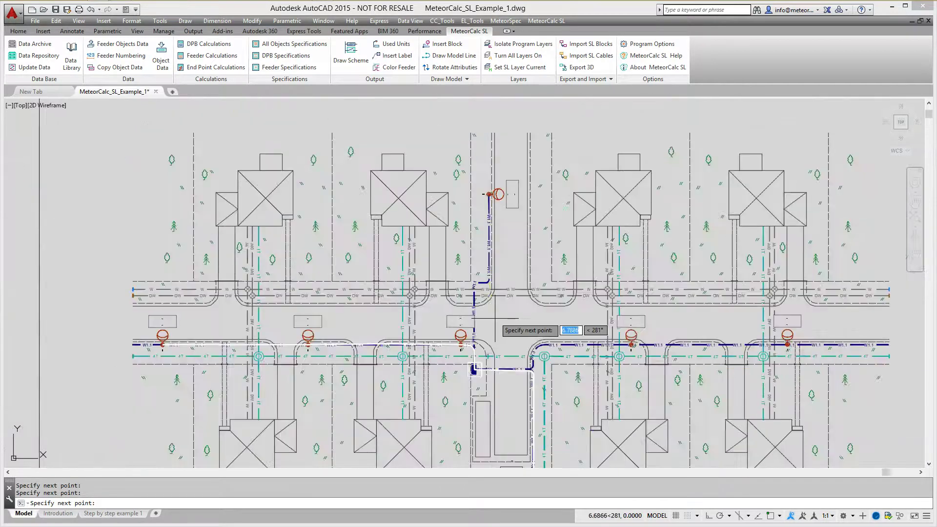
{"action": "scroll", "coordinate": [488, 205], "scroll_direction": "up", "scroll_amount": 2}
{"action": "left_click", "coordinate": [479, 187]}
{"action": "key", "text": "Return"}
{"action": "key", "text": "Return"}
{"action": "scroll", "coordinate": [473, 292], "scroll_direction": "down", "scroll_amount": 5}
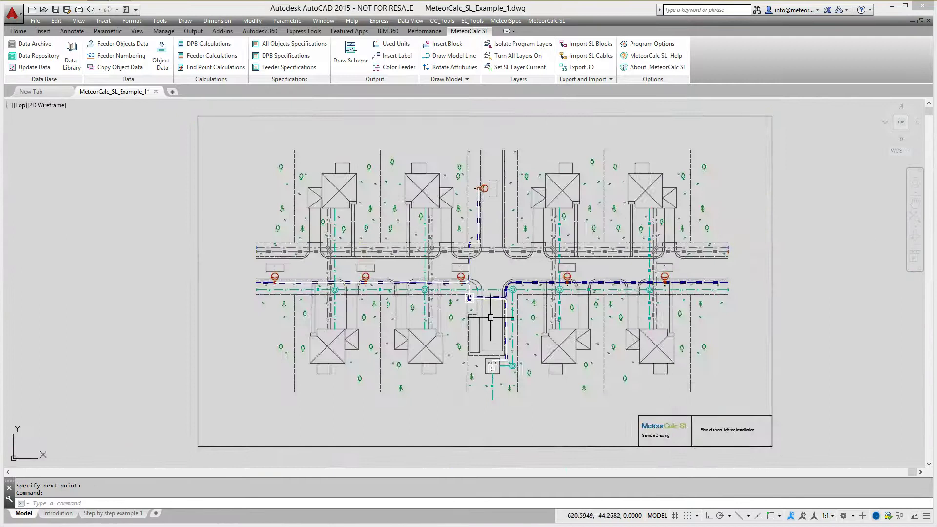
{"action": "scroll", "coordinate": [439, 312], "scroll_direction": "up", "scroll_amount": 7}
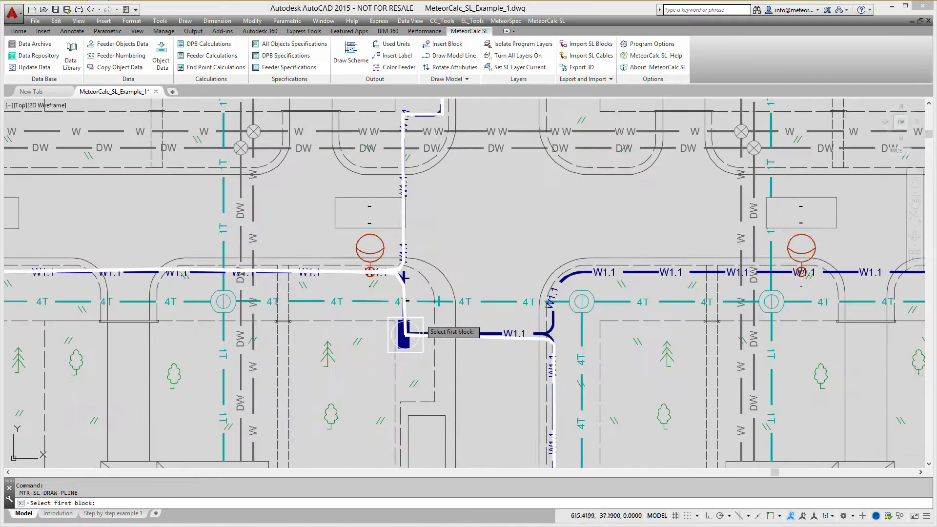
Draw a cable from the central board block to a bend at the W1.1 junction.
{"action": "left_click", "coordinate": [423, 319]}
{"action": "left_click", "coordinate": [548, 335]}
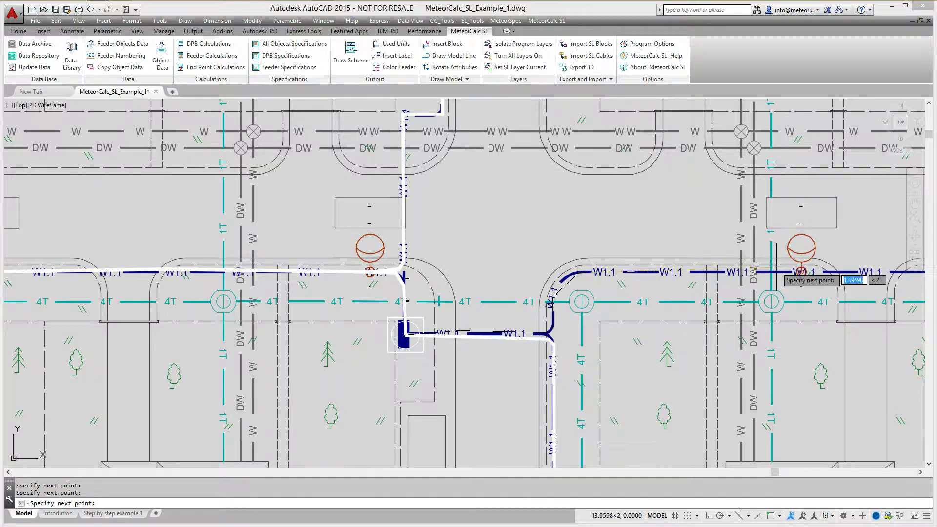
{"action": "key", "text": "Return"}
{"action": "scroll", "coordinate": [483, 288], "scroll_direction": "down", "scroll_amount": 4}
Run a cable from the board to the right-hand light unit, then show the sheet with only program layers.
{"action": "key", "text": "Return"}
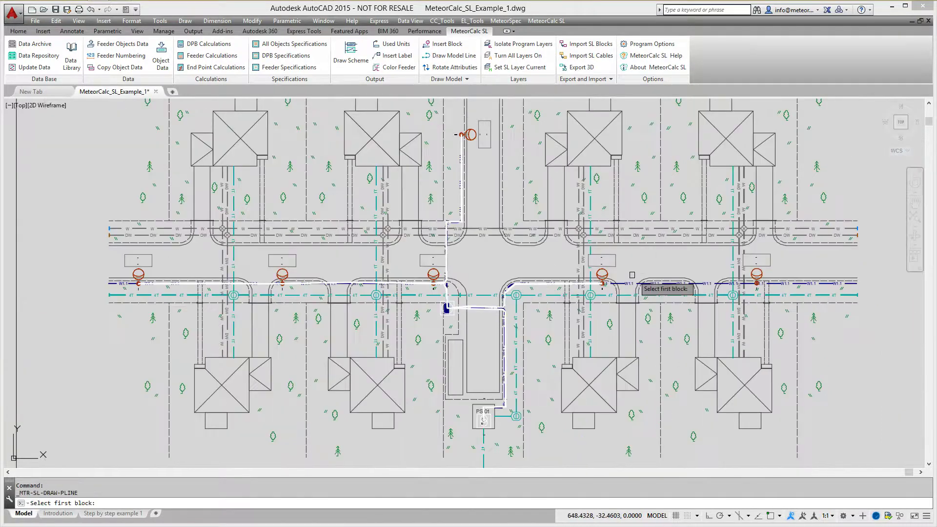
{"action": "left_click", "coordinate": [602, 274]}
{"action": "scroll", "coordinate": [673, 271], "scroll_direction": "up", "scroll_amount": 2}
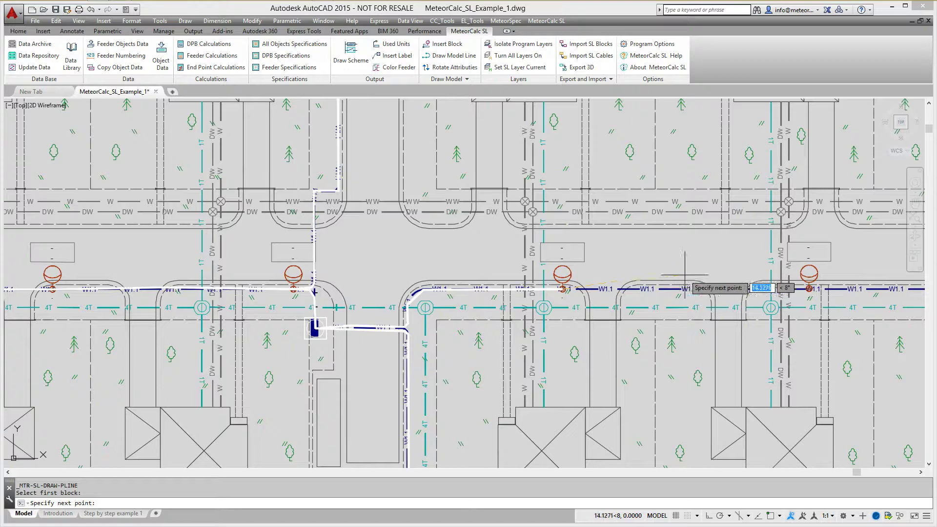
{"action": "scroll", "coordinate": [839, 295], "scroll_direction": "up", "scroll_amount": 2}
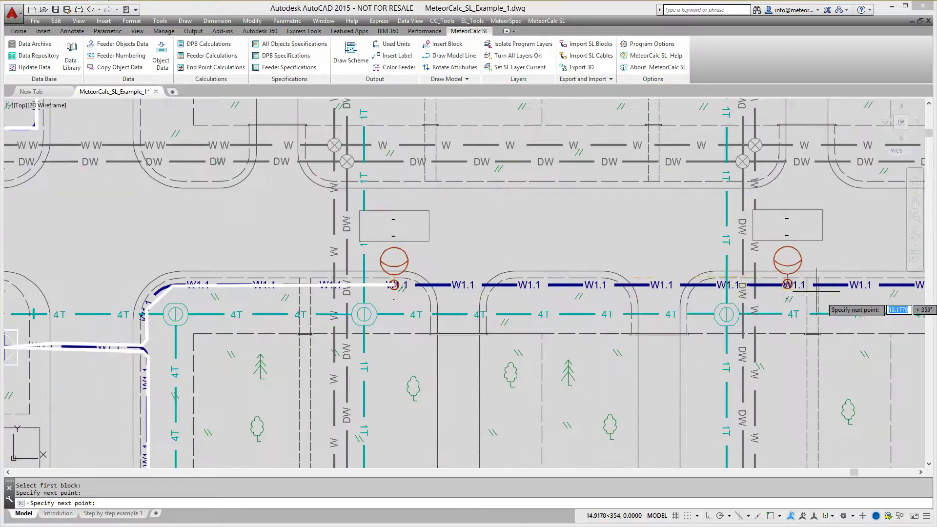
{"action": "left_click", "coordinate": [807, 292]}
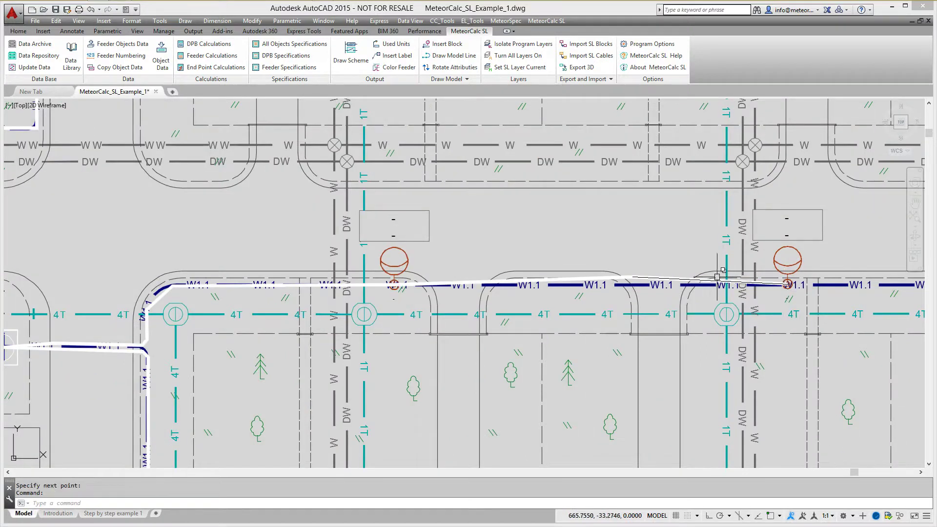
{"action": "key", "text": "Return"}
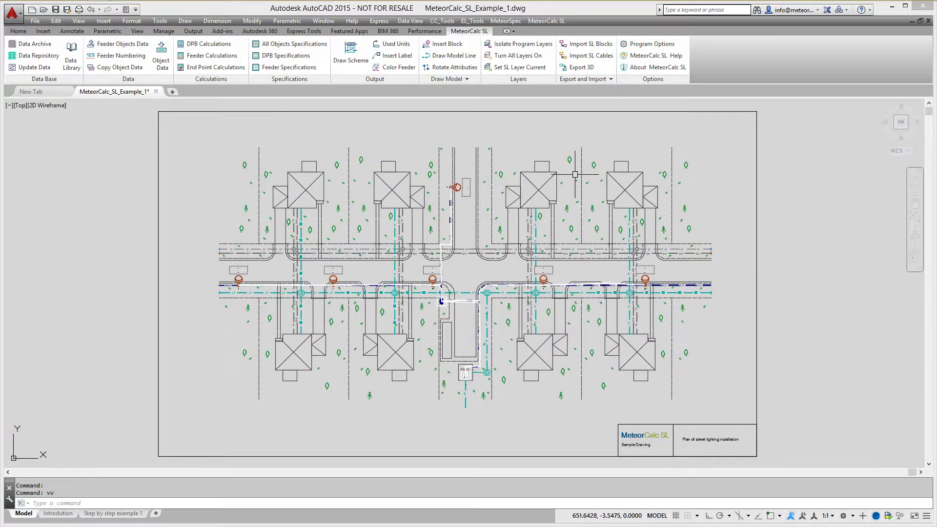
{"action": "left_click", "coordinate": [516, 45]}
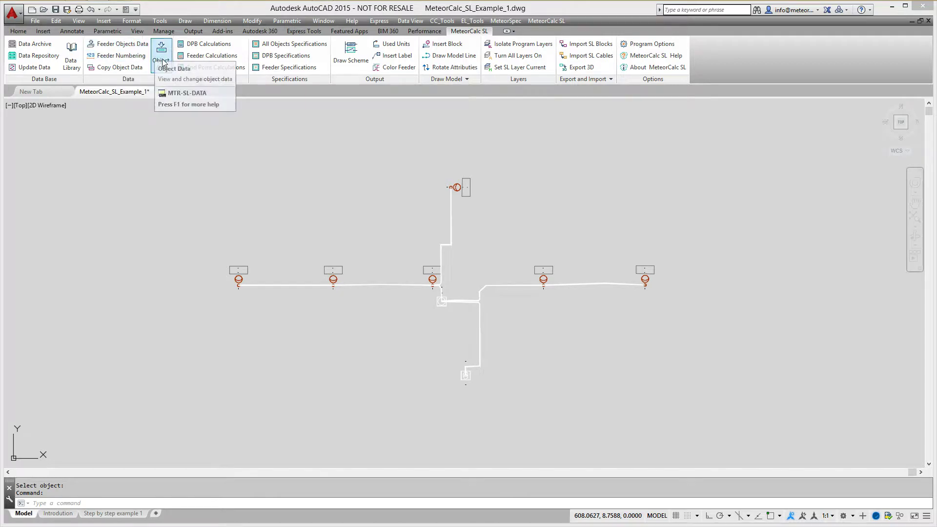
Assign the leftmost light unit the A8-TEST unit code with a Z height of 4 m.
{"action": "left_click", "coordinate": [161, 60]}
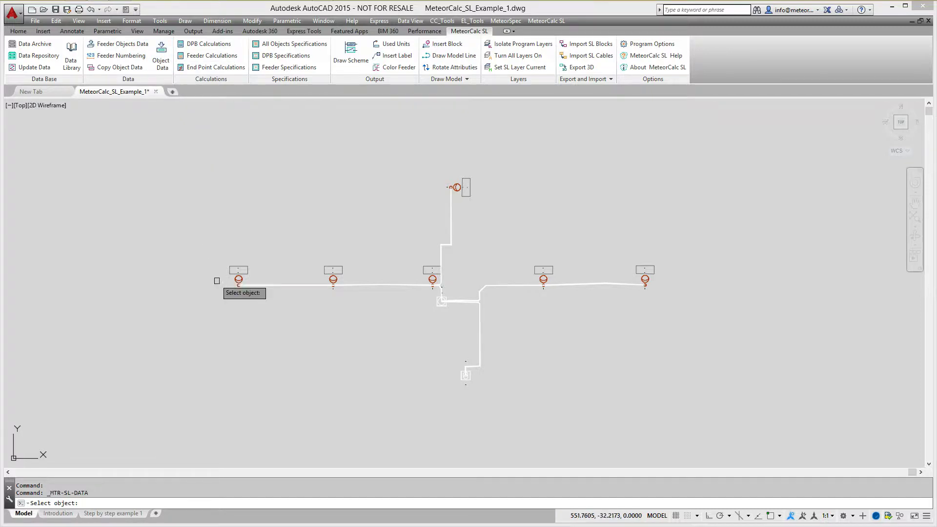
{"action": "left_click", "coordinate": [241, 270]}
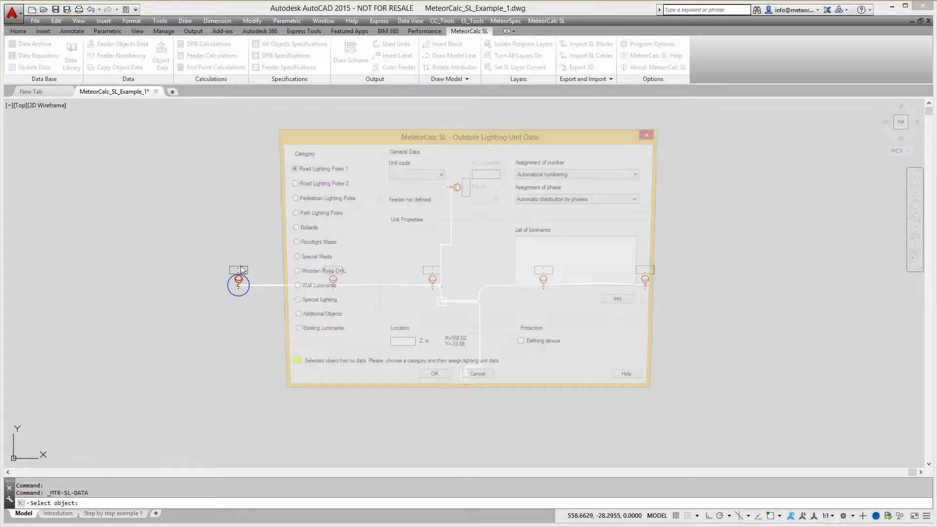
{"action": "left_click", "coordinate": [442, 173]}
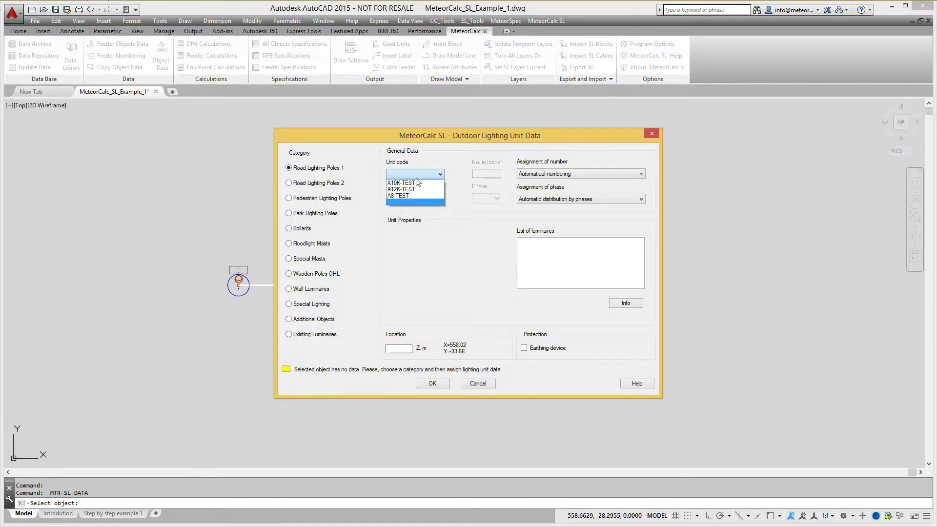
{"action": "left_click", "coordinate": [409, 196]}
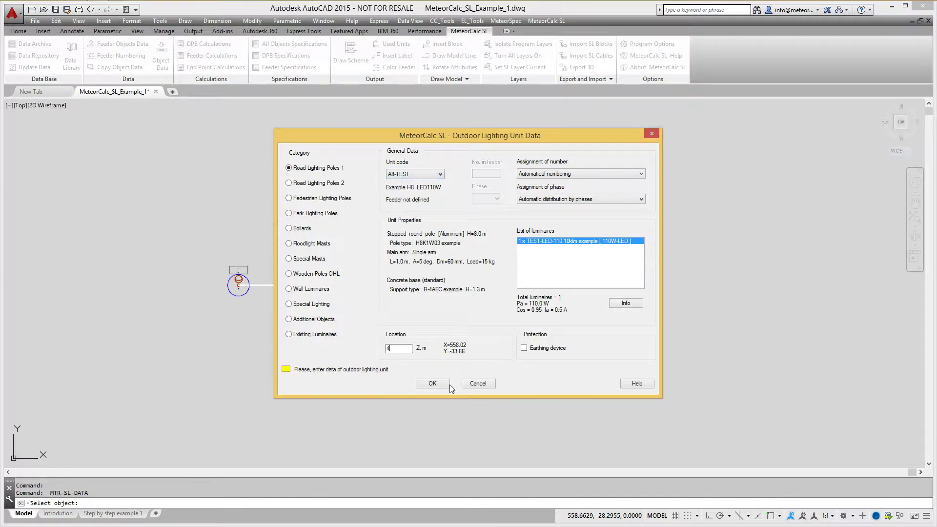
{"action": "left_click", "coordinate": [437, 382]}
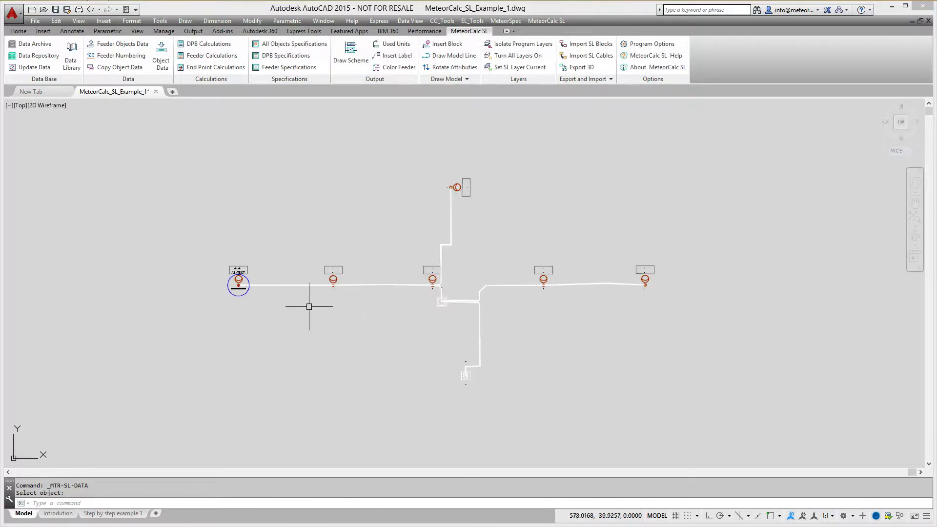
Define the cable between the first two units as AXPK 0.6/1kV with a 4 x 16 cross-section.
{"action": "key", "text": "Return"}
{"action": "left_click", "coordinate": [309, 285]}
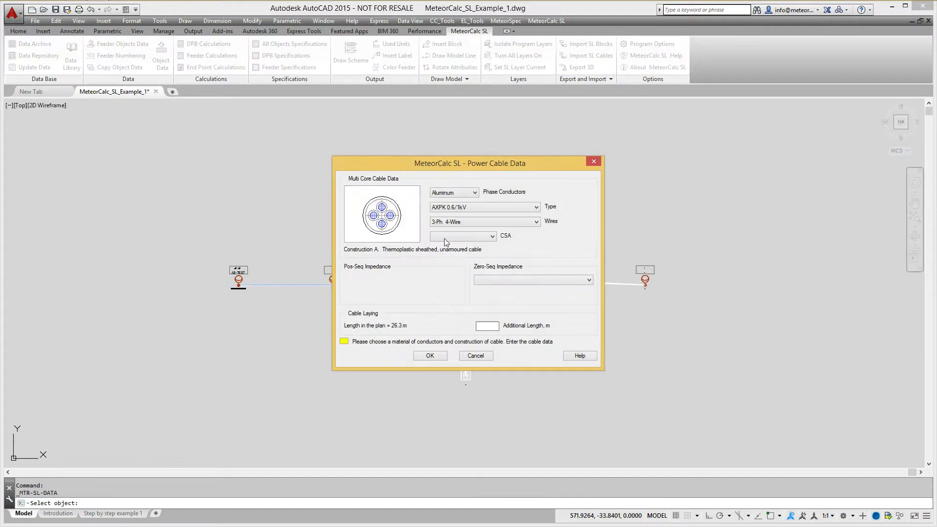
{"action": "left_click", "coordinate": [493, 236]}
{"action": "left_click", "coordinate": [447, 244]}
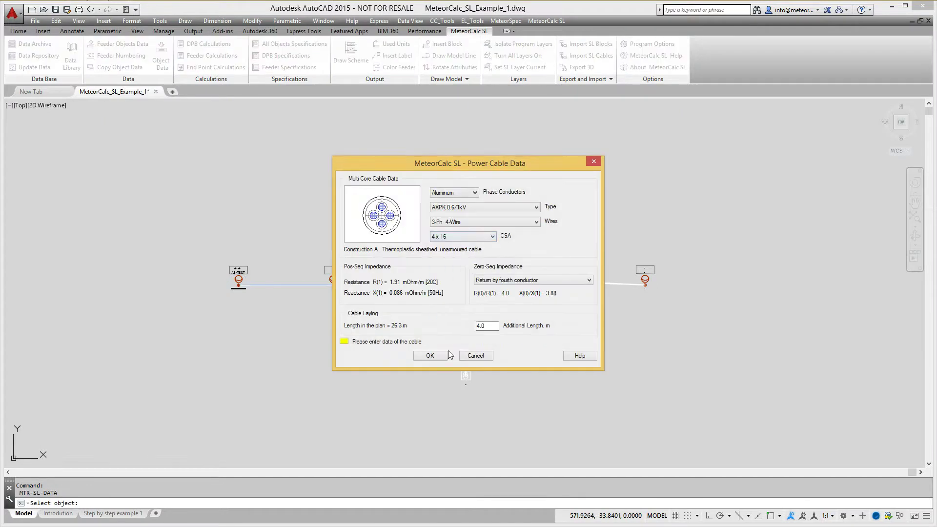
{"action": "left_click", "coordinate": [430, 356]}
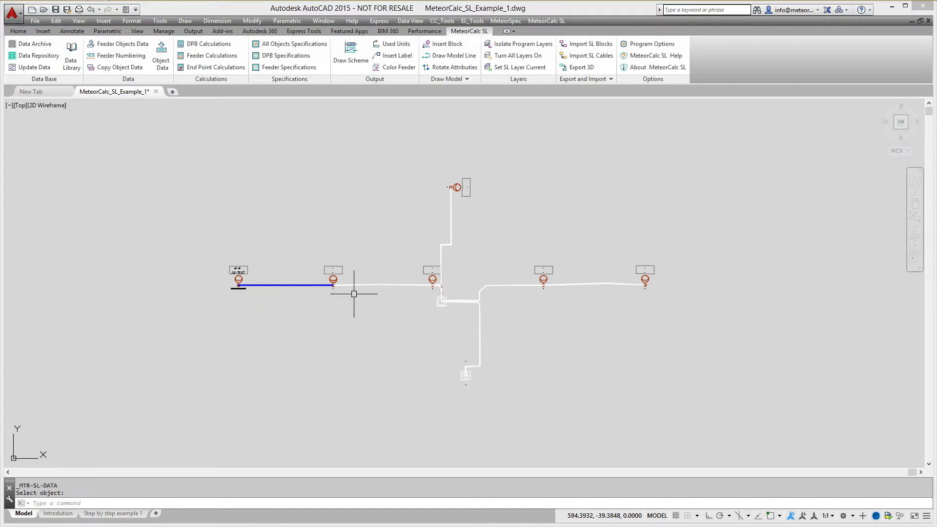
Copy the A8-TEST data from the configured unit to the other five light units.
{"action": "left_click", "coordinate": [122, 69]}
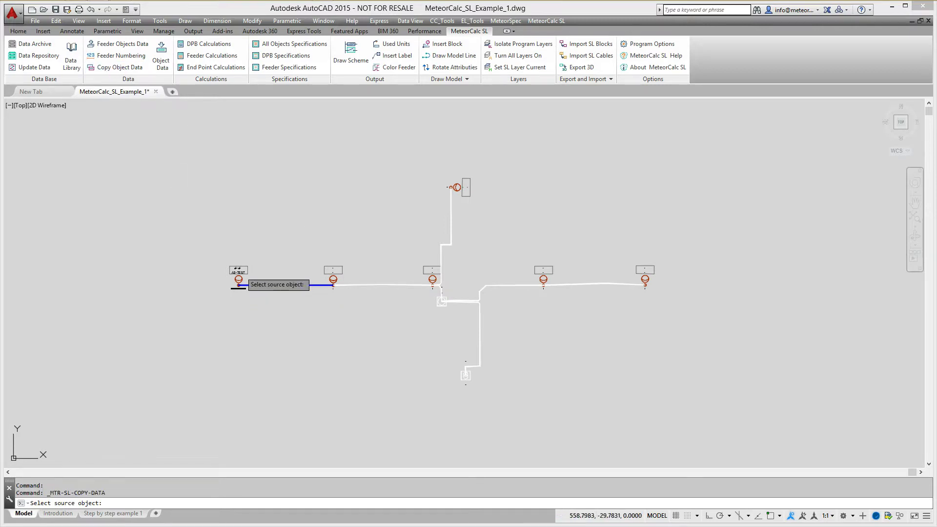
{"action": "left_click", "coordinate": [239, 275]}
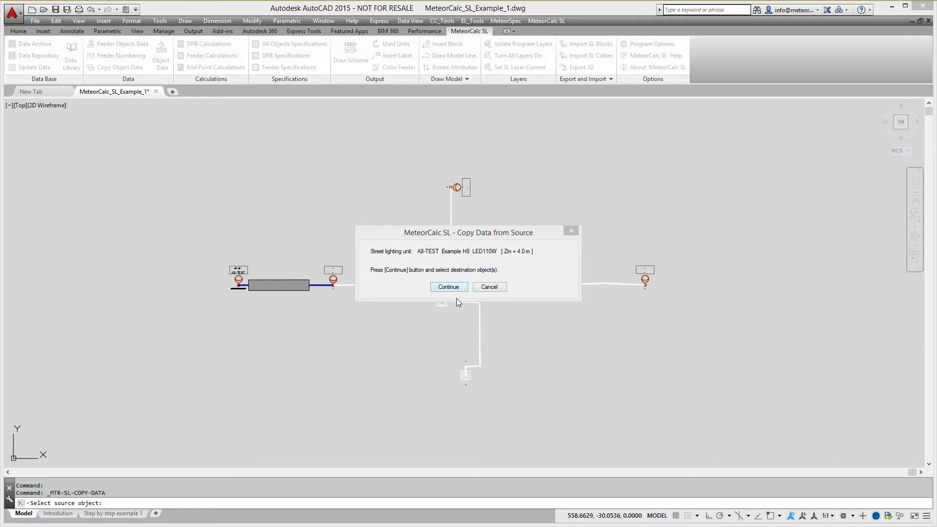
{"action": "left_click", "coordinate": [448, 287]}
{"action": "left_click", "coordinate": [669, 385]}
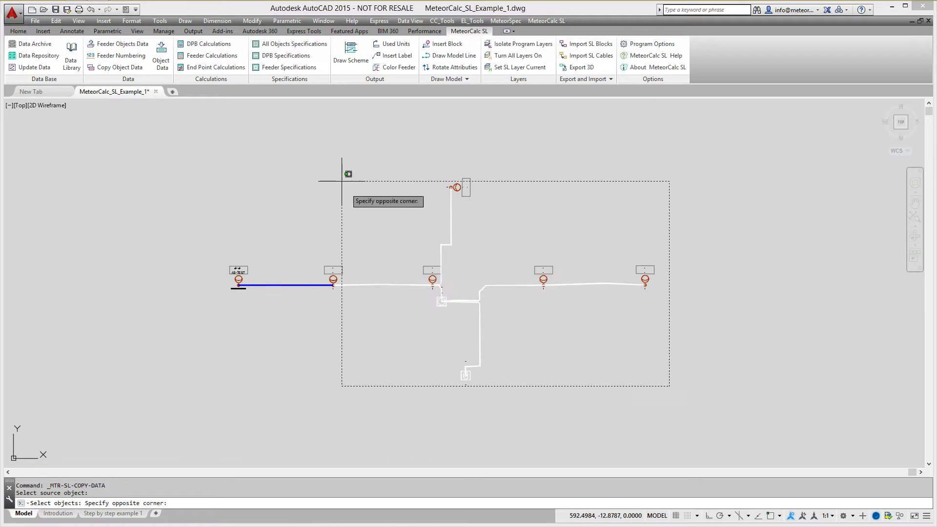
{"action": "left_click", "coordinate": [282, 140]}
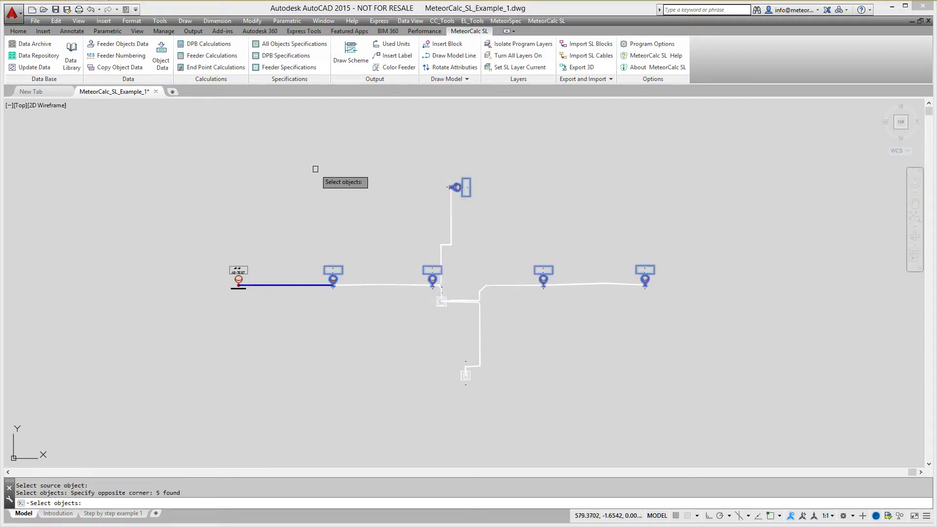
{"action": "key", "text": "Return"}
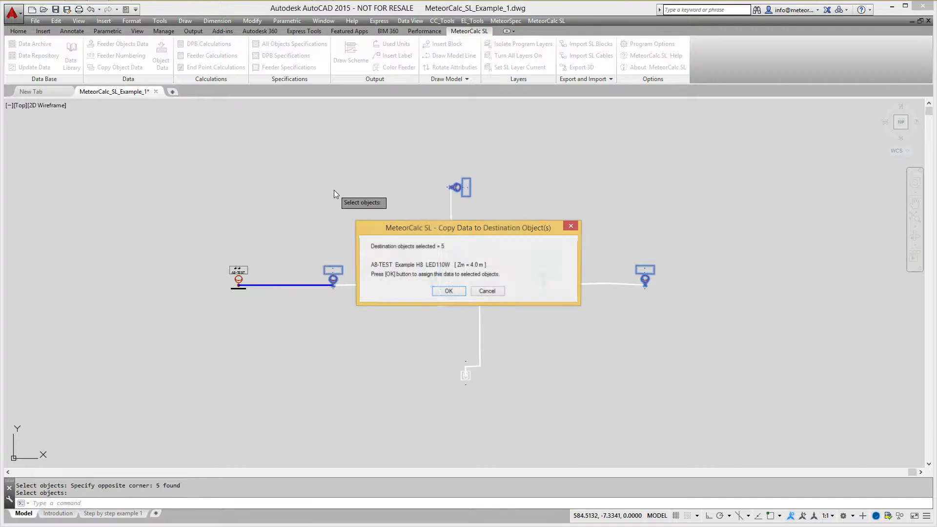
{"action": "left_click", "coordinate": [448, 291]}
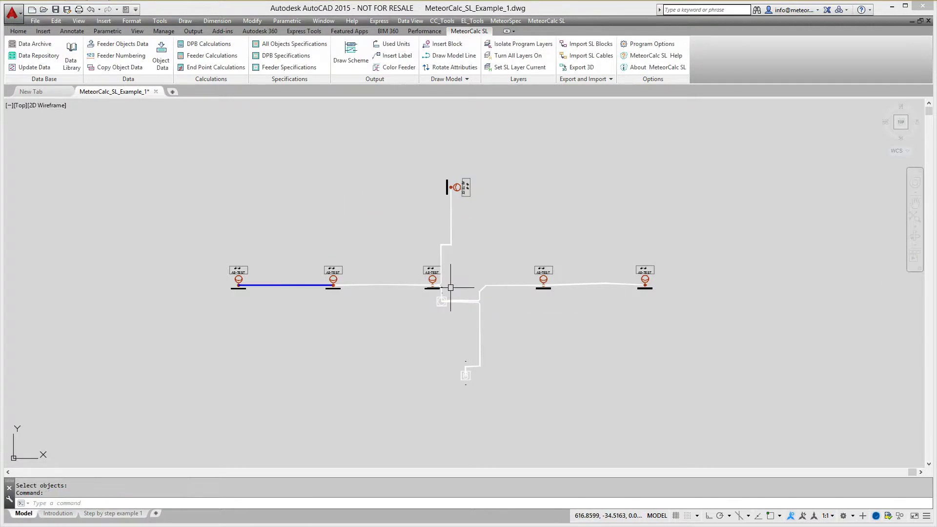
Copy the AXPK 0.6/1kV 4 x 16 cable data from the blue cable to the seven remaining cables.
{"action": "left_click", "coordinate": [119, 68]}
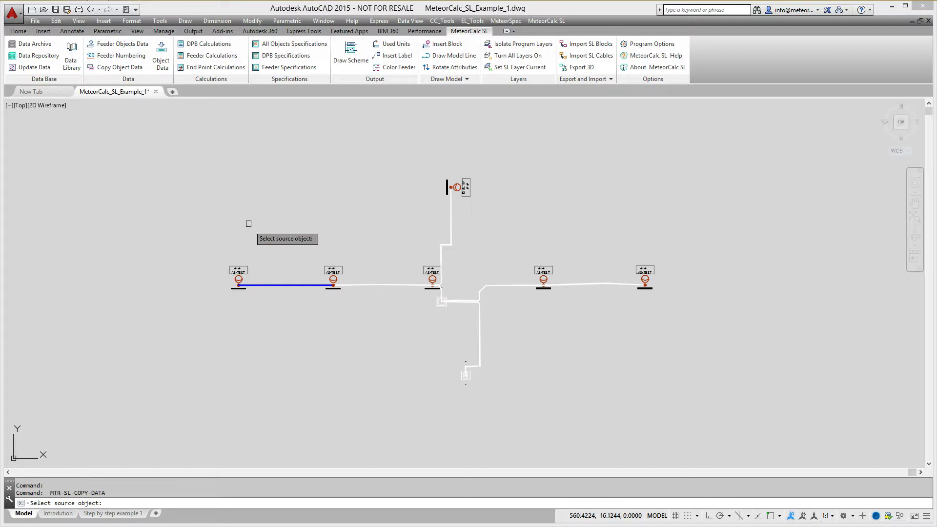
{"action": "left_click", "coordinate": [290, 285]}
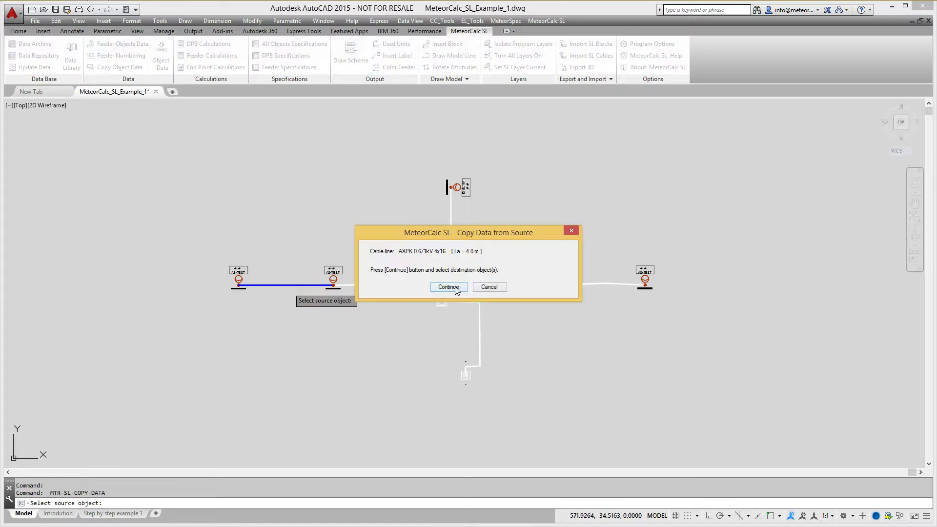
{"action": "left_click", "coordinate": [448, 287]}
{"action": "left_click", "coordinate": [698, 419]}
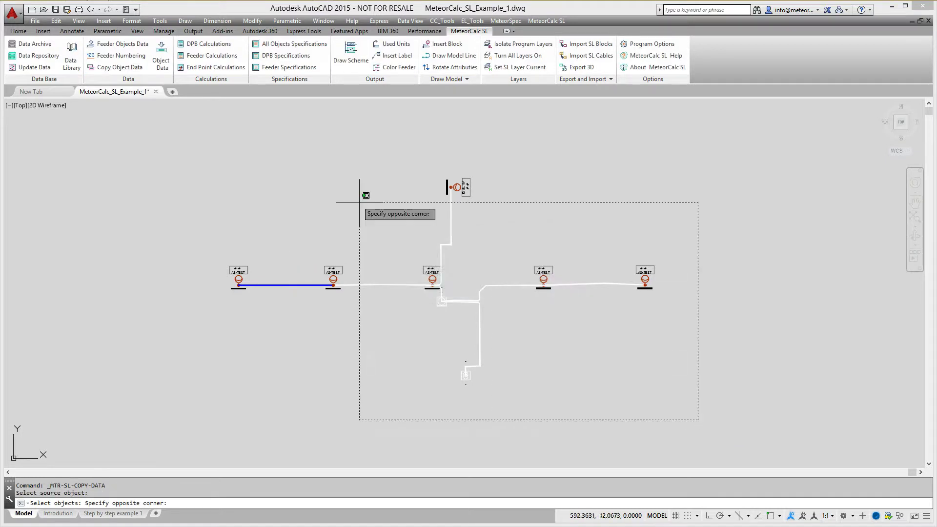
{"action": "left_click", "coordinate": [294, 155]}
{"action": "key", "text": "Return"}
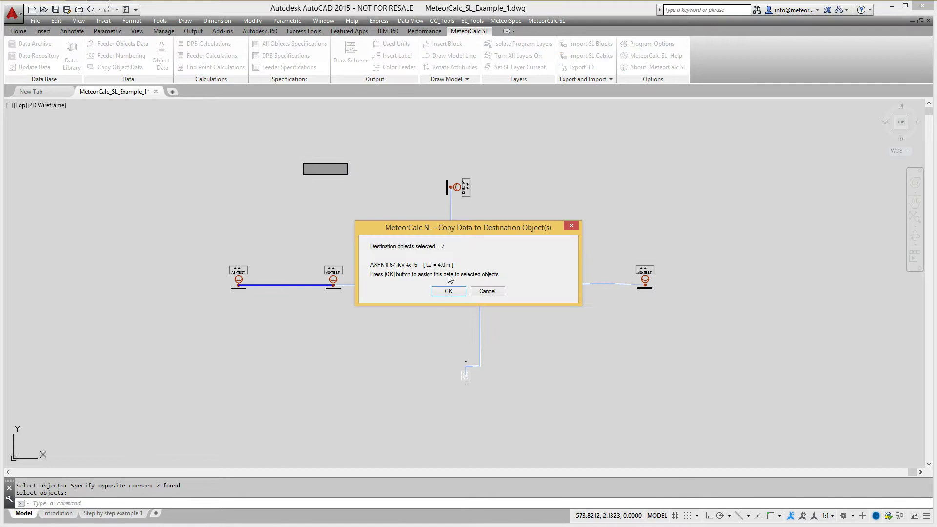
{"action": "left_click", "coordinate": [448, 291]}
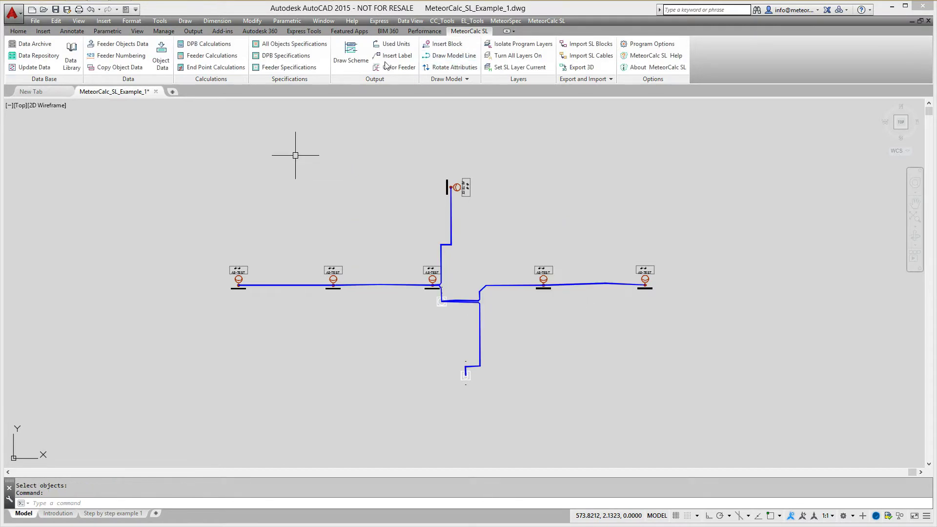
Colour the left feeder's cables green.
{"action": "scroll", "coordinate": [443, 297], "scroll_direction": "up", "scroll_amount": 5}
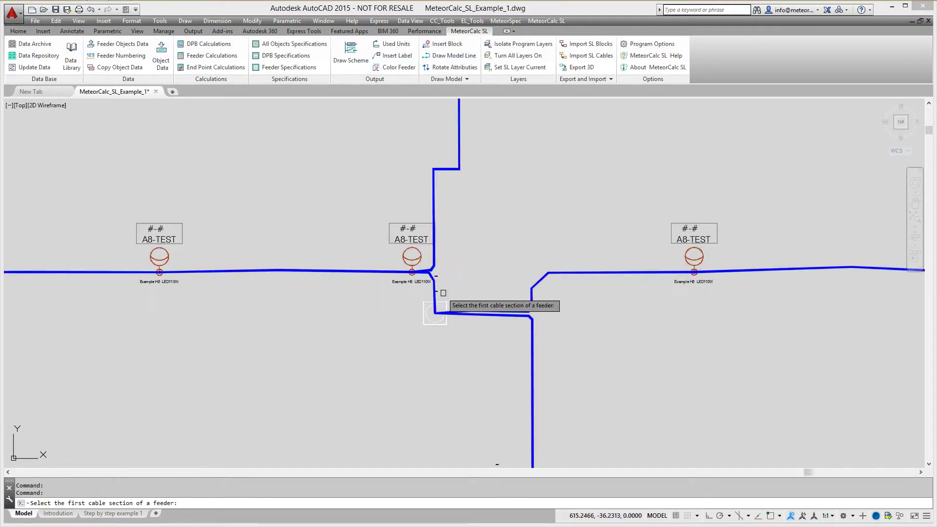
{"action": "left_click", "coordinate": [427, 282]}
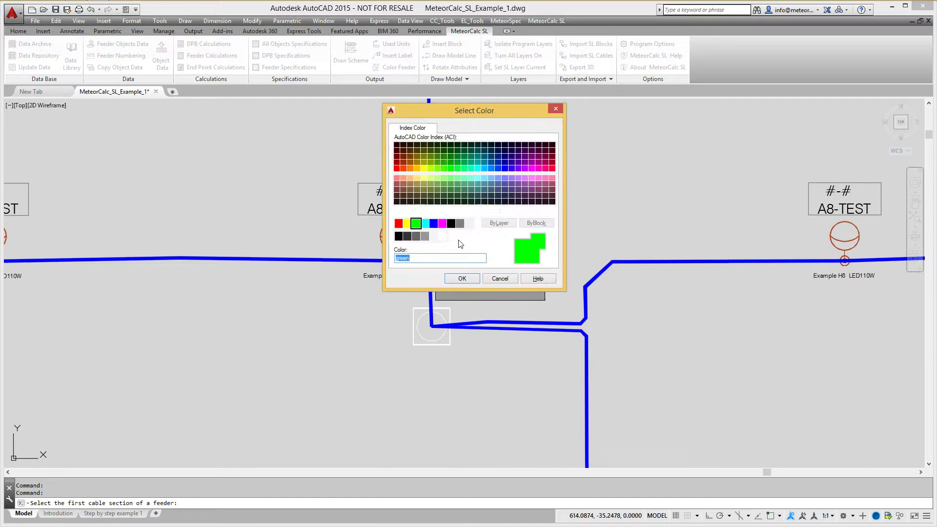
{"action": "left_click", "coordinate": [444, 156]}
{"action": "left_click", "coordinate": [462, 279]}
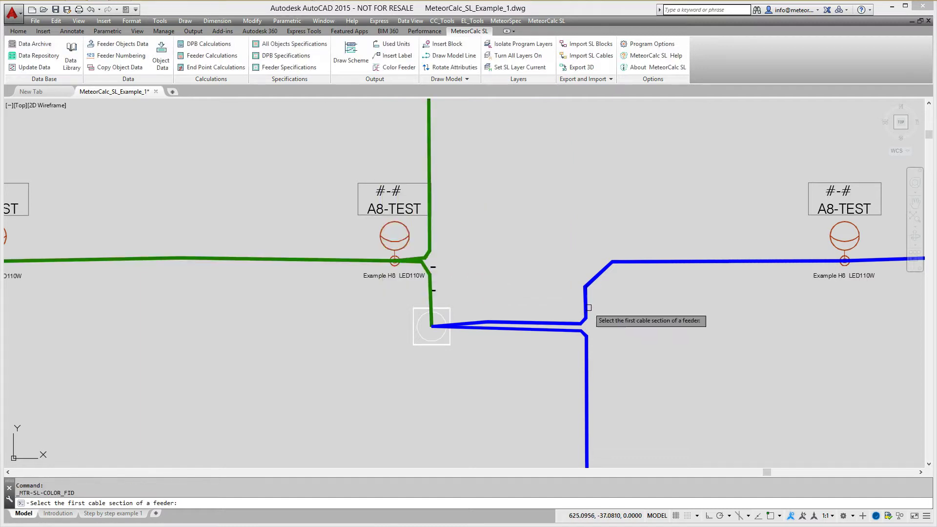
Colour the right feeder's cables brown (colour 44).
{"action": "left_click", "coordinate": [566, 313]}
{"action": "left_click", "coordinate": [417, 157]}
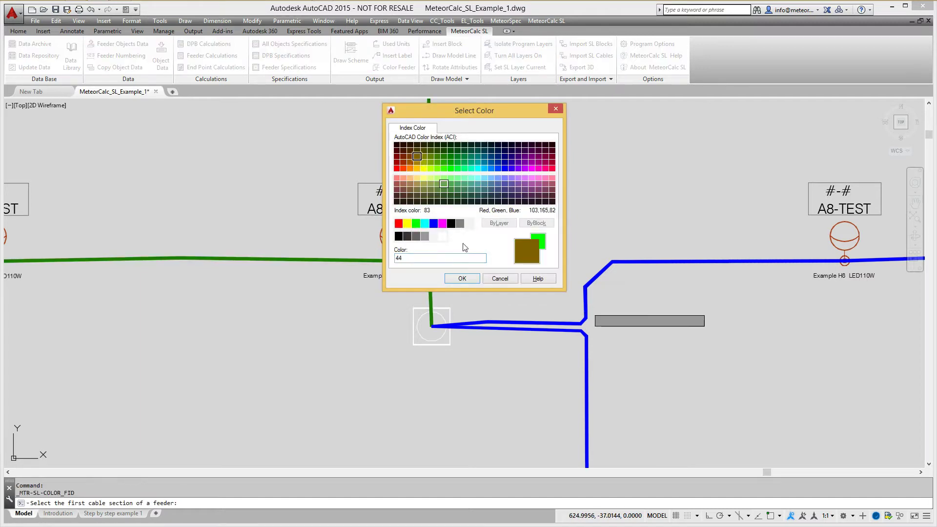
{"action": "left_click", "coordinate": [461, 278]}
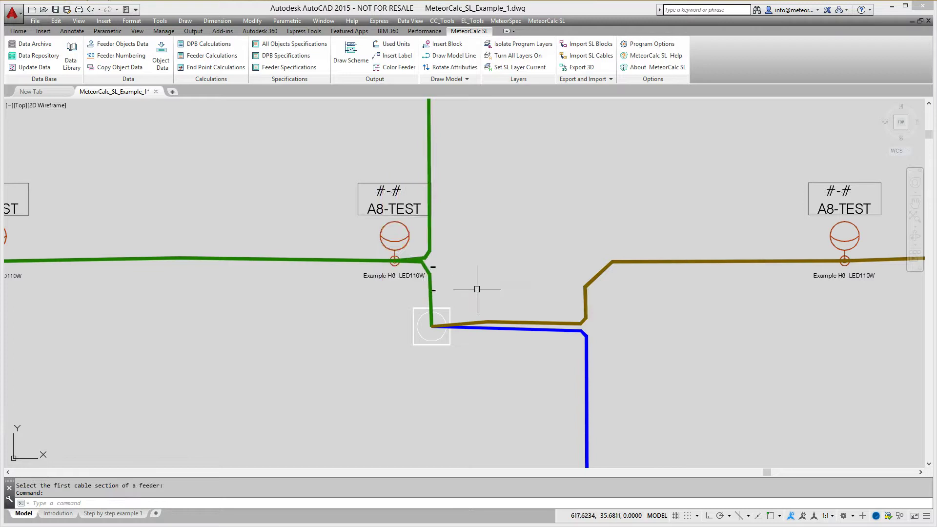
{"action": "scroll", "coordinate": [481, 293], "scroll_direction": "down", "scroll_amount": 6}
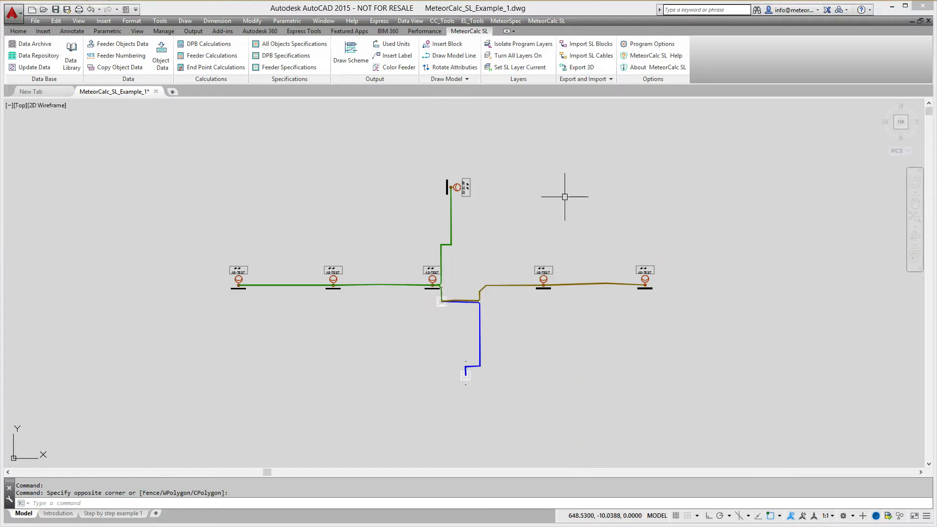
Copy the two left light units and their cable upward above the network.
{"action": "key", "text": "Return"}
{"action": "left_click", "coordinate": [375, 322]}
{"action": "left_click", "coordinate": [201, 214]}
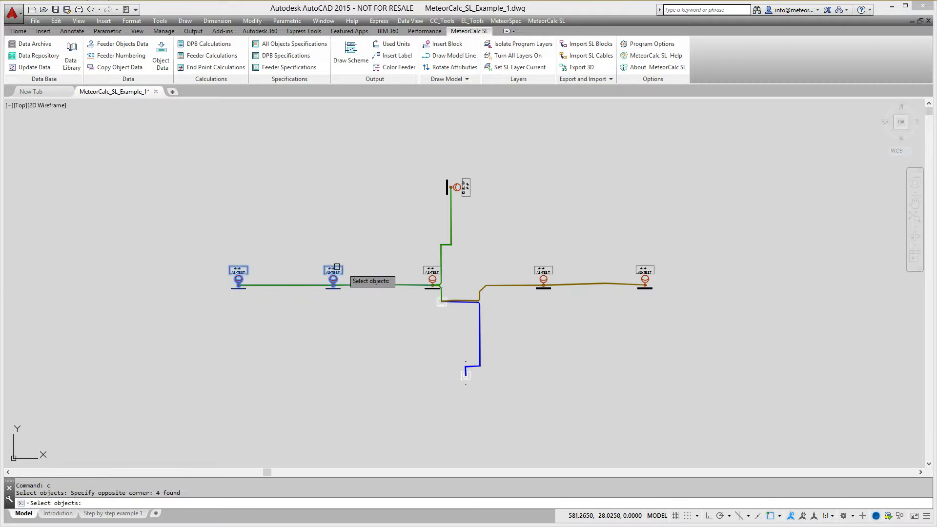
{"action": "key", "text": "Return"}
{"action": "left_click", "coordinate": [356, 268]}
{"action": "left_click", "coordinate": [373, 131]}
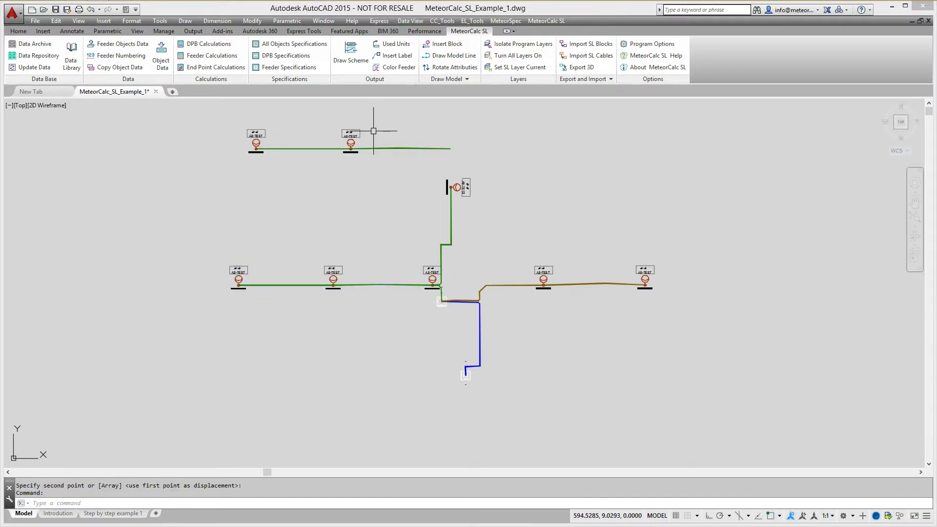
Mirror the two upper light units and cable to the right, keeping the originals.
{"action": "type", "text": "mii"}
{"action": "key", "text": "Return"}
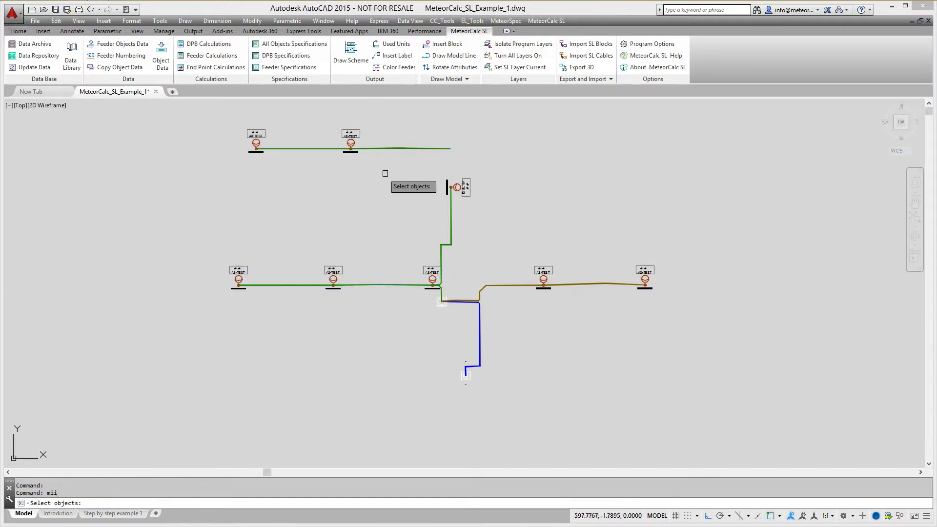
{"action": "left_click", "coordinate": [385, 176]}
{"action": "left_click", "coordinate": [215, 109]}
{"action": "key", "text": "Return"}
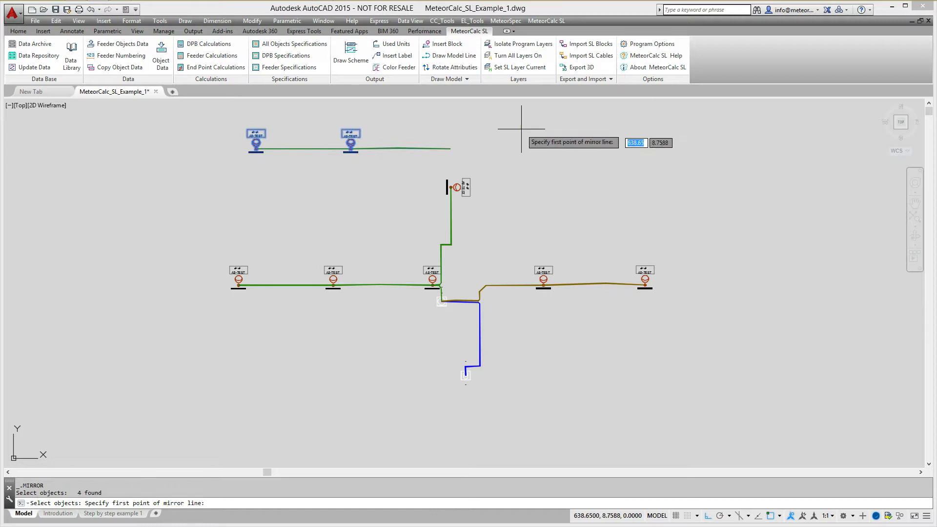
{"action": "left_click", "coordinate": [471, 134]}
{"action": "left_click", "coordinate": [483, 244]}
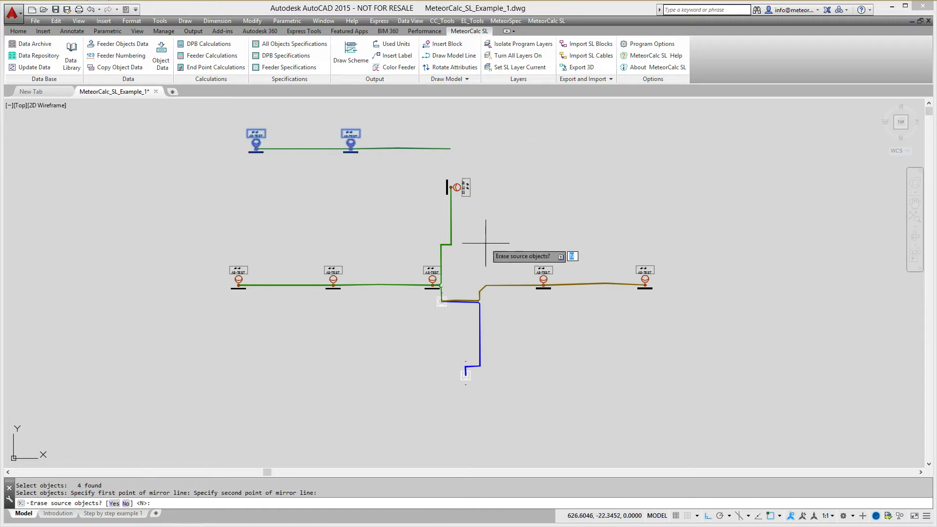
{"action": "key", "text": "Return"}
Stretch the upper-left and upper-right cable ends onto the top light unit with Osnap on.
{"action": "left_click", "coordinate": [445, 150]}
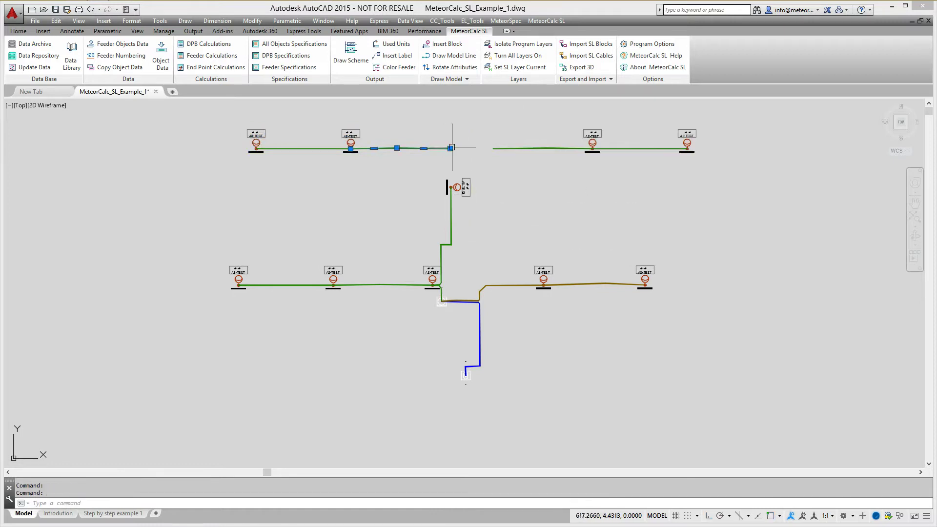
{"action": "left_click", "coordinate": [445, 149]}
{"action": "scroll", "coordinate": [453, 183], "scroll_direction": "up", "scroll_amount": 2}
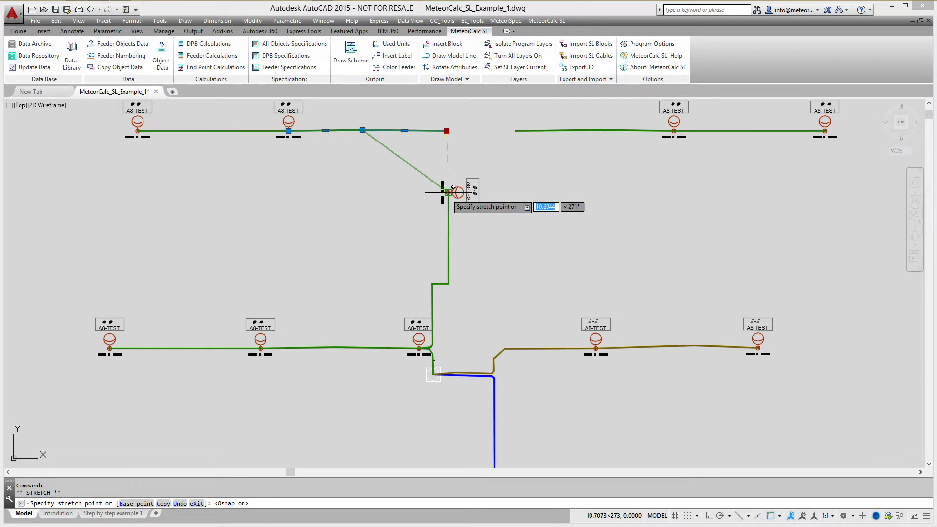
{"action": "key", "text": "F3"}
{"action": "left_click", "coordinate": [447, 193]}
{"action": "left_click", "coordinate": [522, 130]}
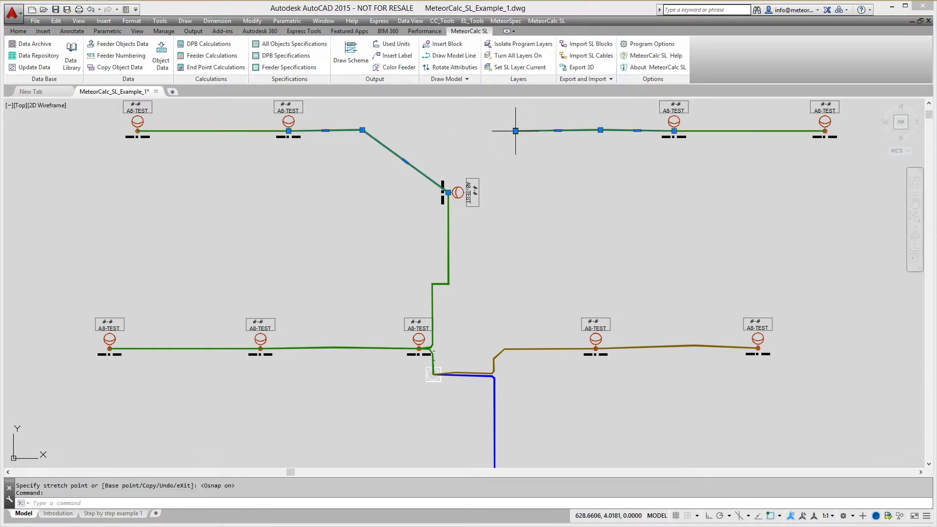
{"action": "left_click", "coordinate": [515, 131]}
{"action": "scroll", "coordinate": [448, 192], "scroll_direction": "up", "scroll_amount": 2}
{"action": "left_click", "coordinate": [417, 202]}
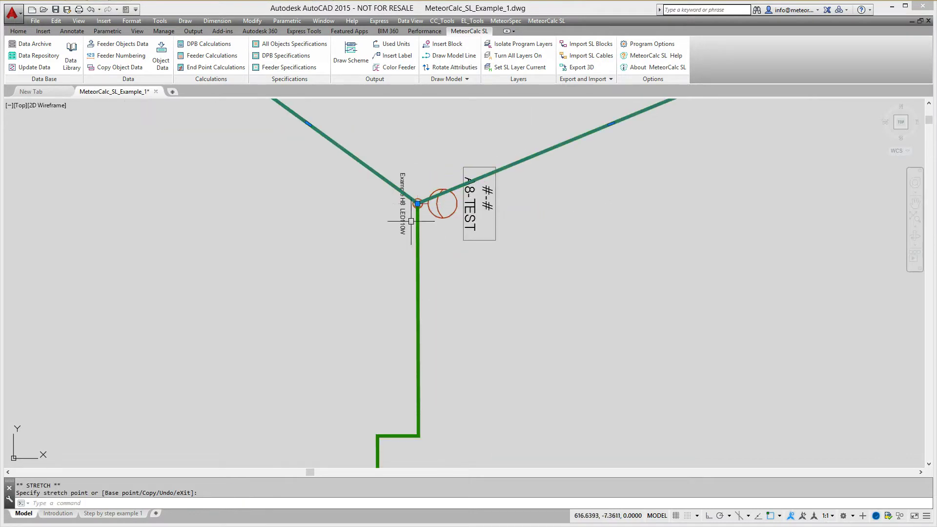
{"action": "scroll", "coordinate": [418, 203], "scroll_direction": "down", "scroll_amount": 3}
{"action": "key", "text": "Escape"}
{"action": "key", "text": "Escape"}
Copy the two upper-right light units and their cable down to the lower right.
{"action": "type", "text": "c"}
{"action": "key", "text": "Return"}
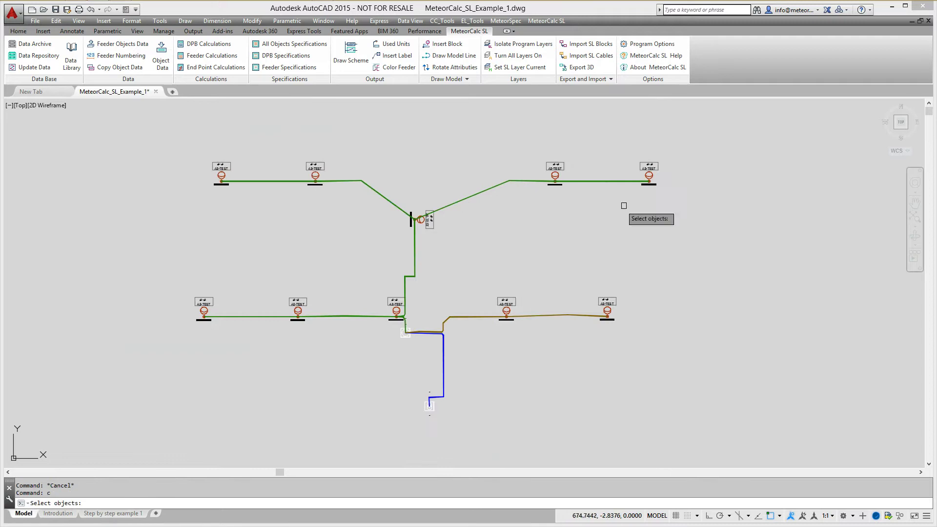
{"action": "left_click", "coordinate": [674, 203]}
{"action": "left_click", "coordinate": [522, 142]}
{"action": "key", "text": "Return"}
{"action": "left_click", "coordinate": [527, 173]}
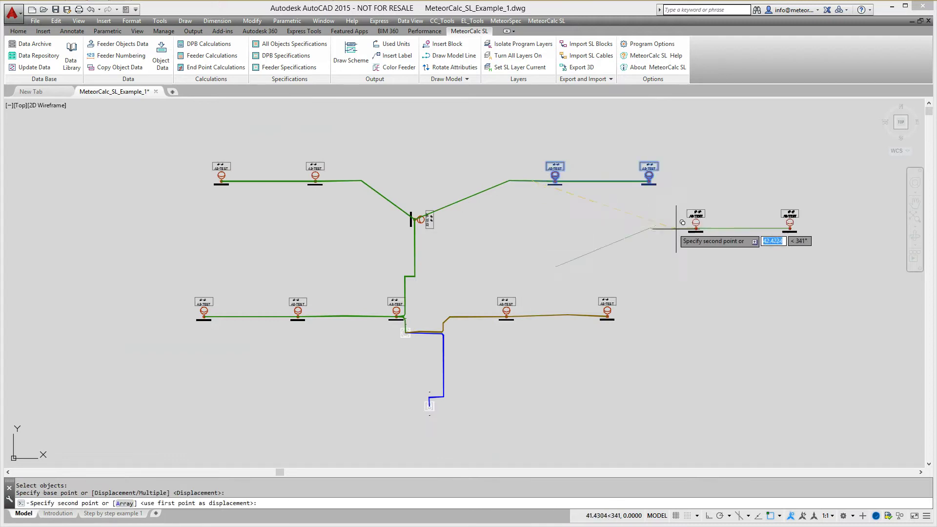
{"action": "left_click", "coordinate": [670, 223]}
Stretch the copied cable's left end onto the light unit on the brown feeder.
{"action": "left_click", "coordinate": [570, 265]}
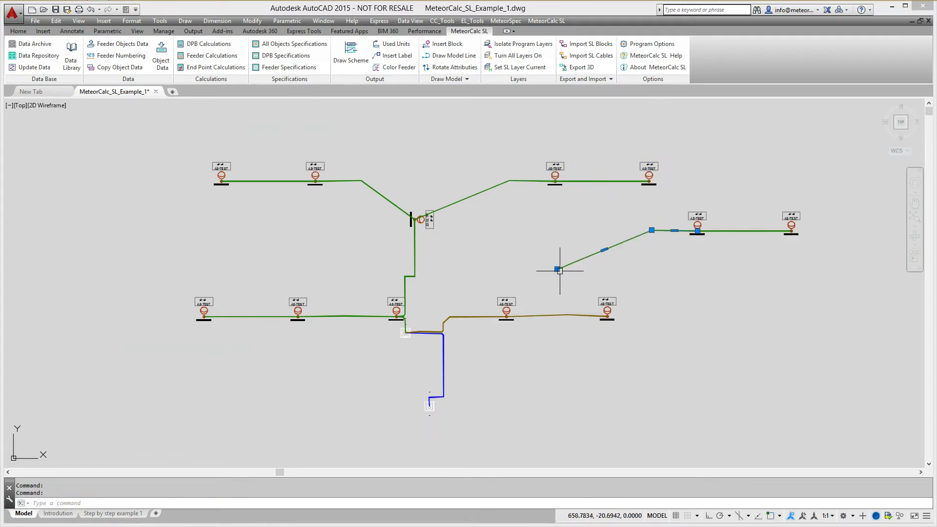
{"action": "left_click", "coordinate": [558, 268]}
{"action": "scroll", "coordinate": [514, 318], "scroll_direction": "up", "scroll_amount": 2}
{"action": "left_click", "coordinate": [497, 317]}
{"action": "key", "text": "Escape"}
{"action": "key", "text": "Escape"}
{"action": "scroll", "coordinate": [533, 277], "scroll_direction": "down", "scroll_amount": 2}
{"action": "scroll", "coordinate": [533, 277], "scroll_direction": "down", "scroll_amount": 2}
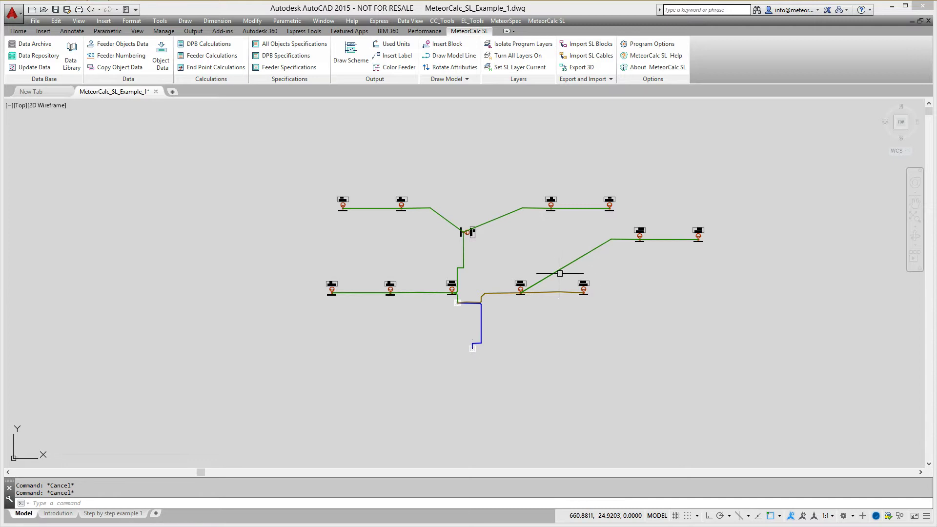
{"action": "scroll", "coordinate": [457, 303], "scroll_direction": "up", "scroll_amount": 8}
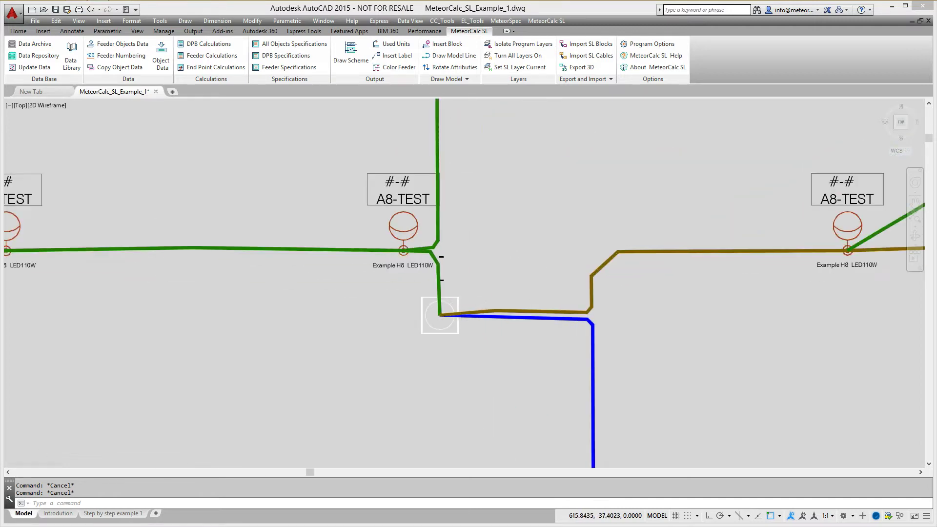
Pull the brown cable's end away from the lighting board.
{"action": "scroll", "coordinate": [466, 300], "scroll_direction": "up", "scroll_amount": 2}
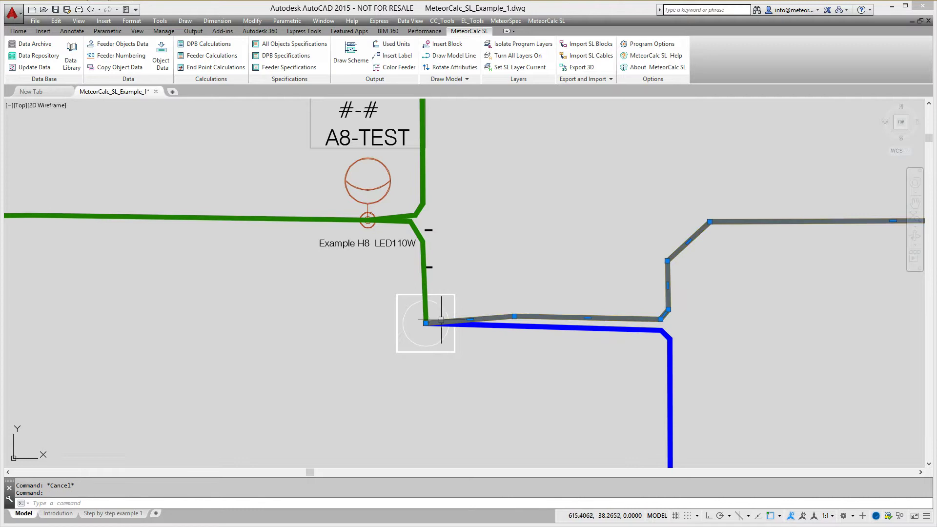
{"action": "left_click", "coordinate": [425, 322]}
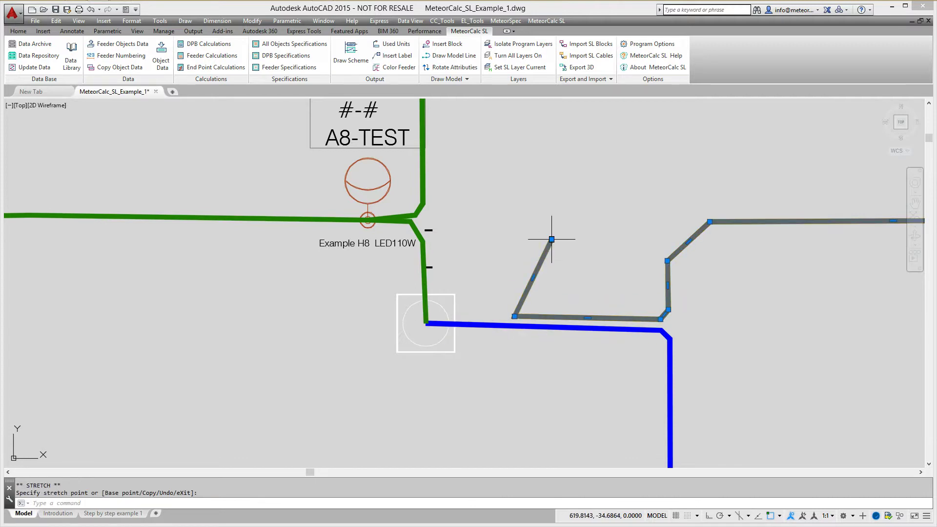
{"action": "left_click", "coordinate": [551, 239]}
{"action": "key", "text": "Escape"}
{"action": "scroll", "coordinate": [544, 274], "scroll_direction": "down", "scroll_amount": 4}
Pull the lower-left green cable's end away from the board so it stops beside it.
{"action": "left_click", "coordinate": [435, 254]}
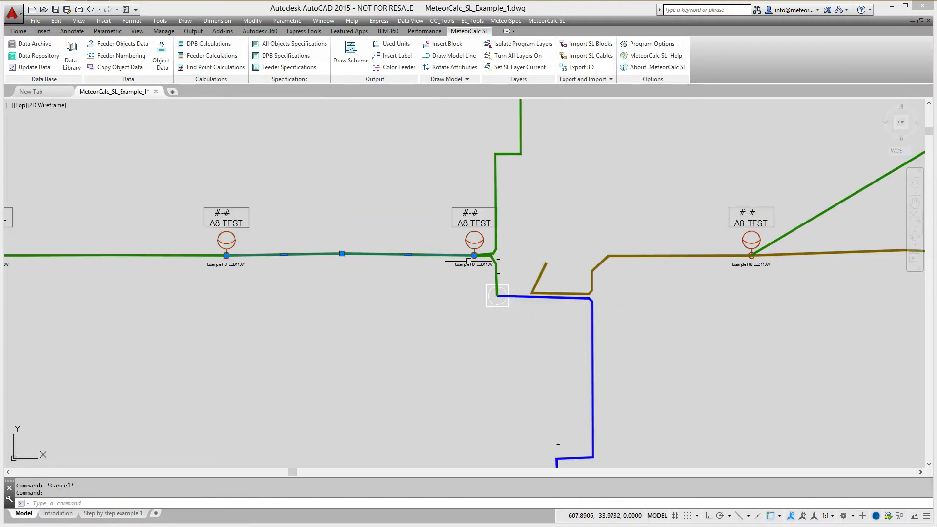
{"action": "left_click", "coordinate": [474, 254]}
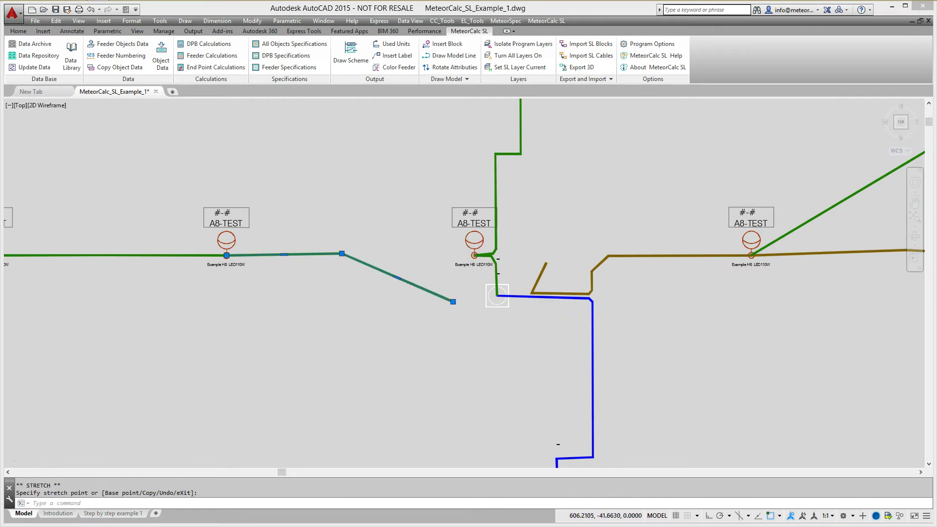
{"action": "scroll", "coordinate": [426, 328], "scroll_direction": "down", "scroll_amount": 4}
{"action": "key", "text": "Escape"}
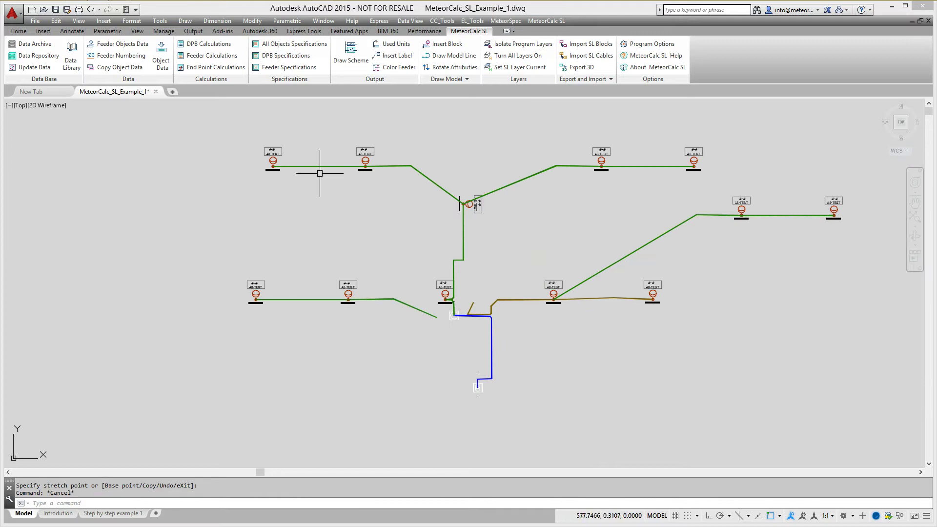
Run Feeder Numbering on the northern feeder's first cable, accepting the detected main line, as F-1.
{"action": "left_click", "coordinate": [117, 58]}
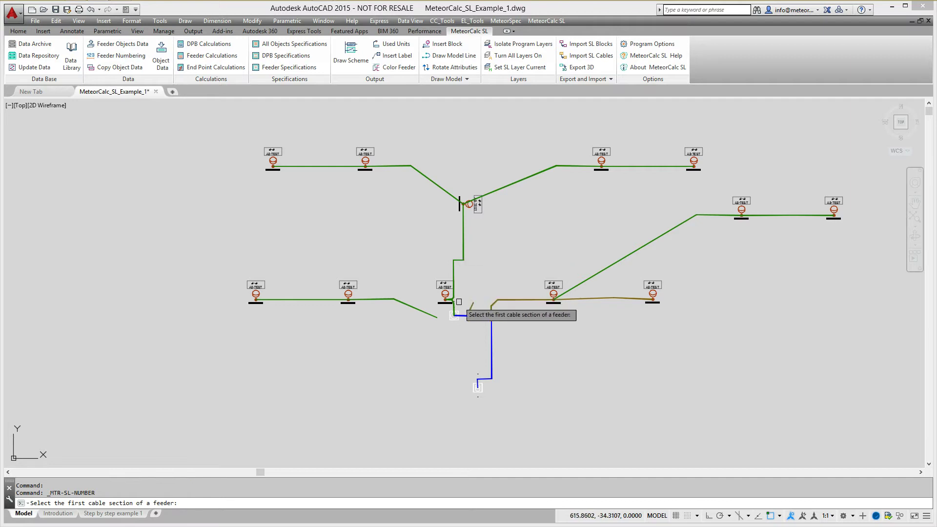
{"action": "scroll", "coordinate": [459, 302], "scroll_direction": "up", "scroll_amount": 5}
{"action": "scroll", "coordinate": [432, 314], "scroll_direction": "up", "scroll_amount": 2}
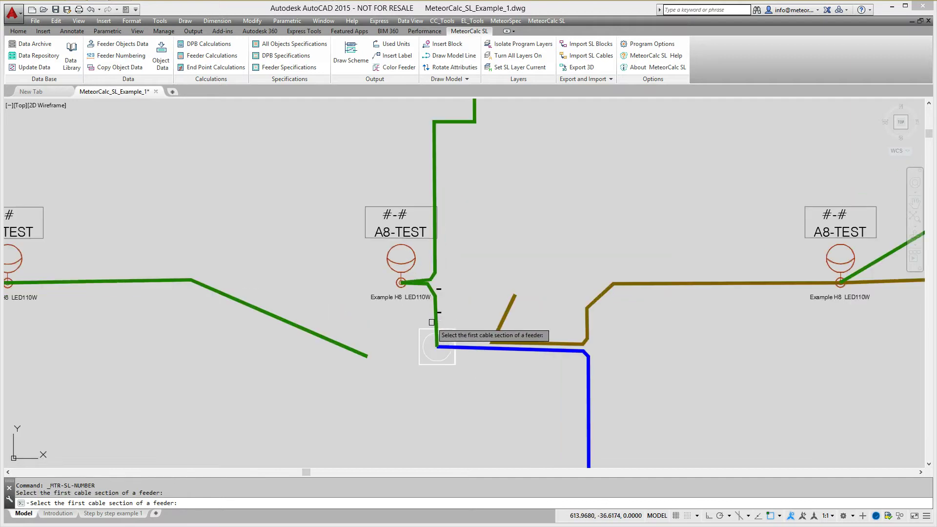
{"action": "left_click", "coordinate": [432, 323]}
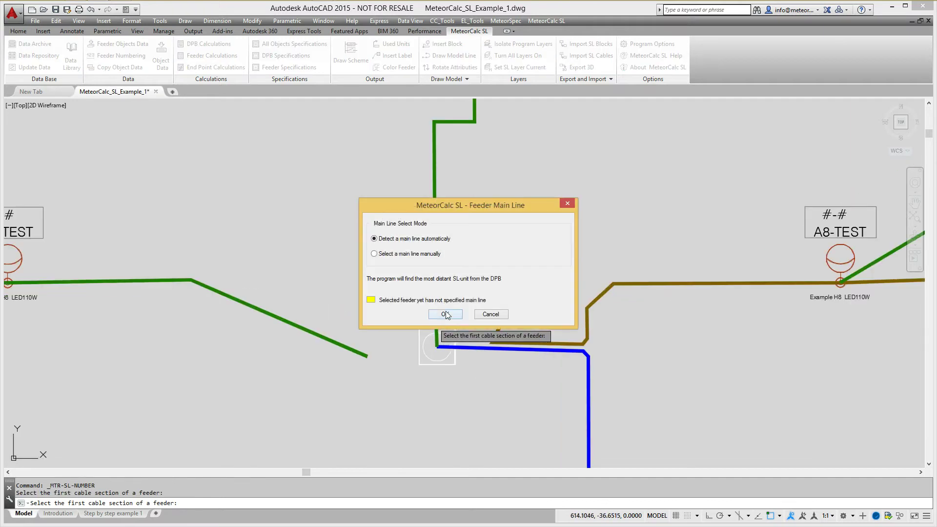
{"action": "left_click", "coordinate": [445, 314]}
{"action": "left_click", "coordinate": [370, 201]}
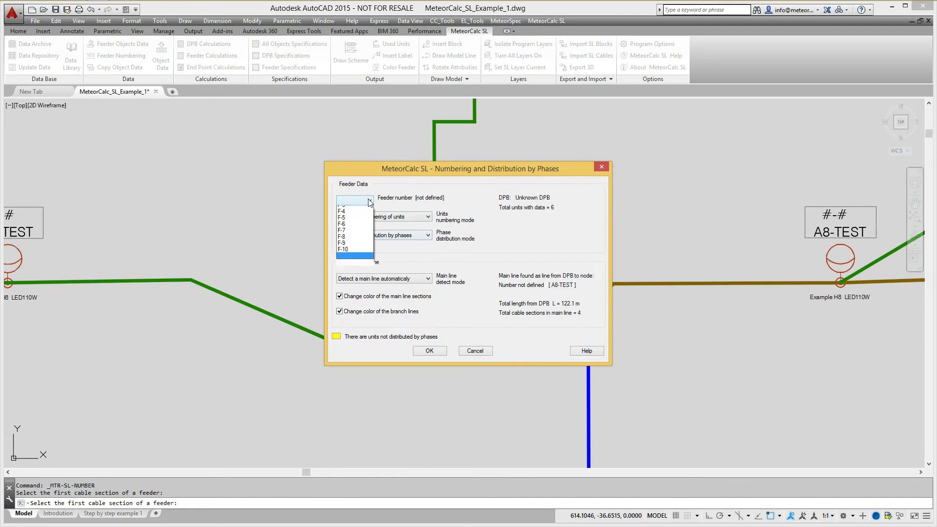
{"action": "scroll", "coordinate": [359, 209], "scroll_direction": "up", "scroll_amount": 3}
{"action": "left_click", "coordinate": [359, 207]}
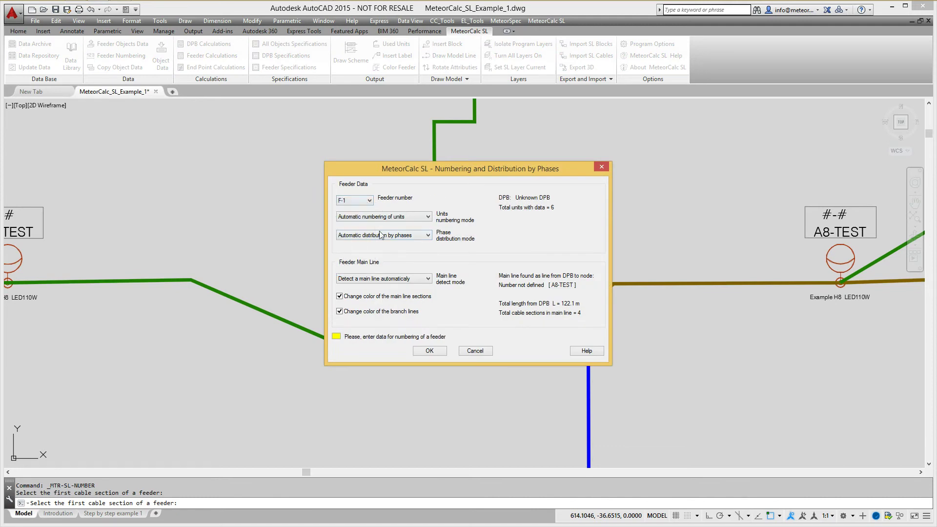
{"action": "left_click", "coordinate": [430, 351]}
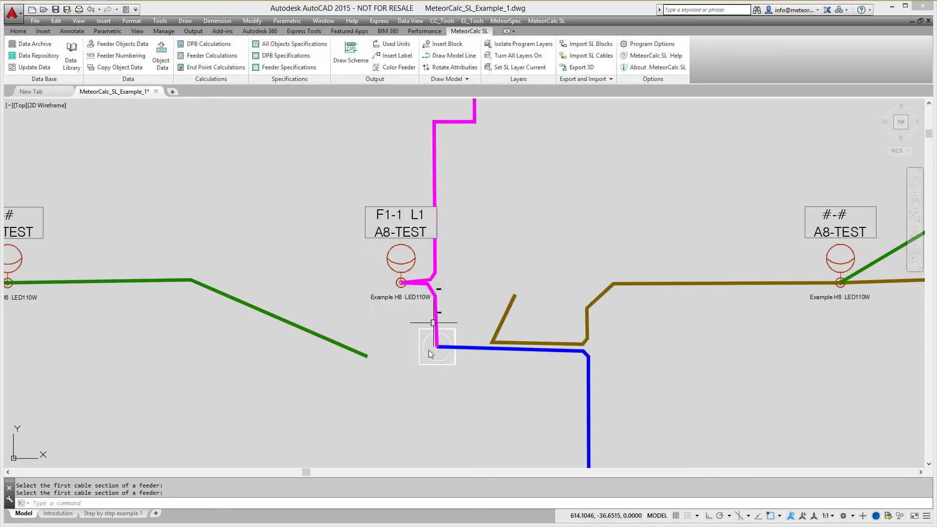
Zoom to extents and turn all layers on, showing the network with the TN-C board, transformer and site plan.
{"action": "double_click", "coordinate": [416, 368]}
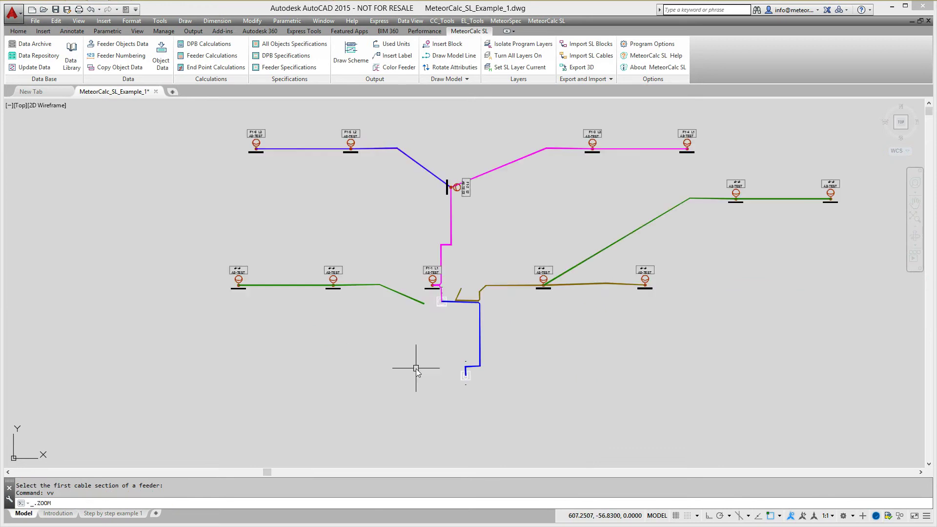
{"action": "scroll", "coordinate": [416, 367], "scroll_direction": "down", "scroll_amount": 4}
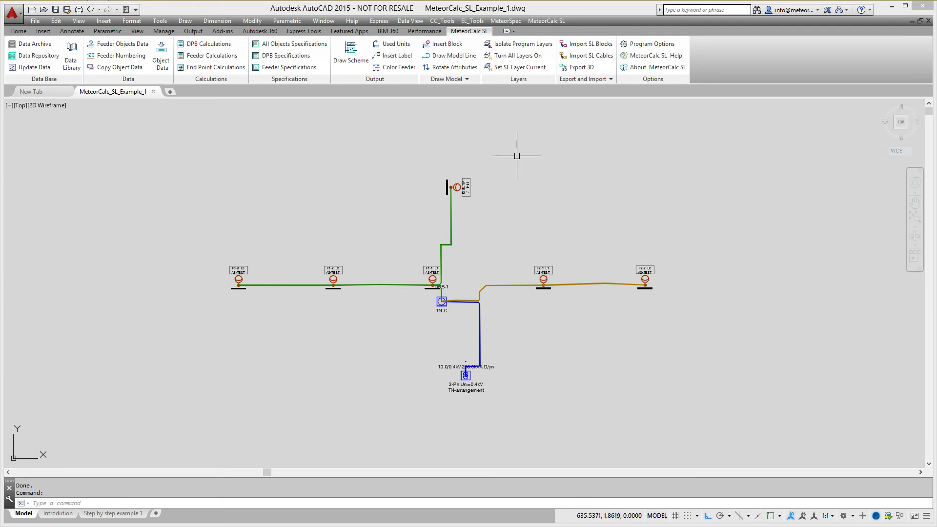
{"action": "left_click", "coordinate": [520, 57]}
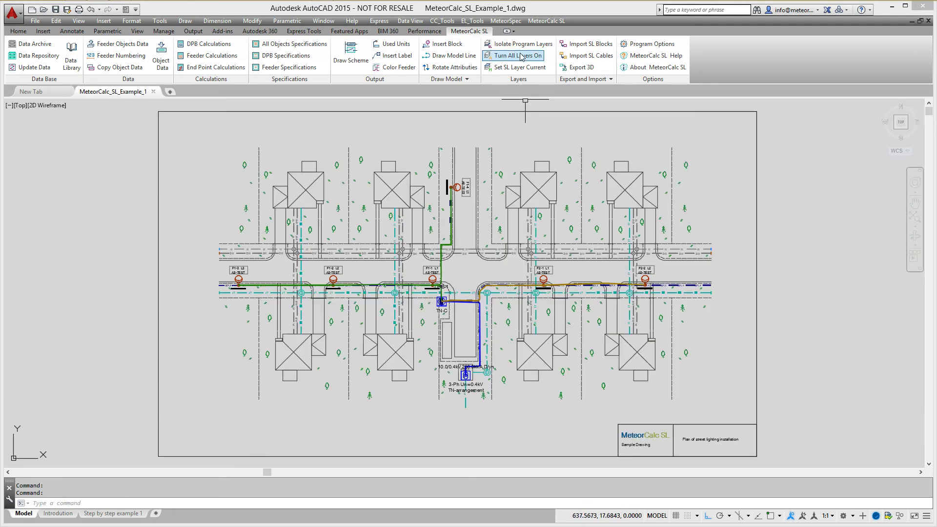